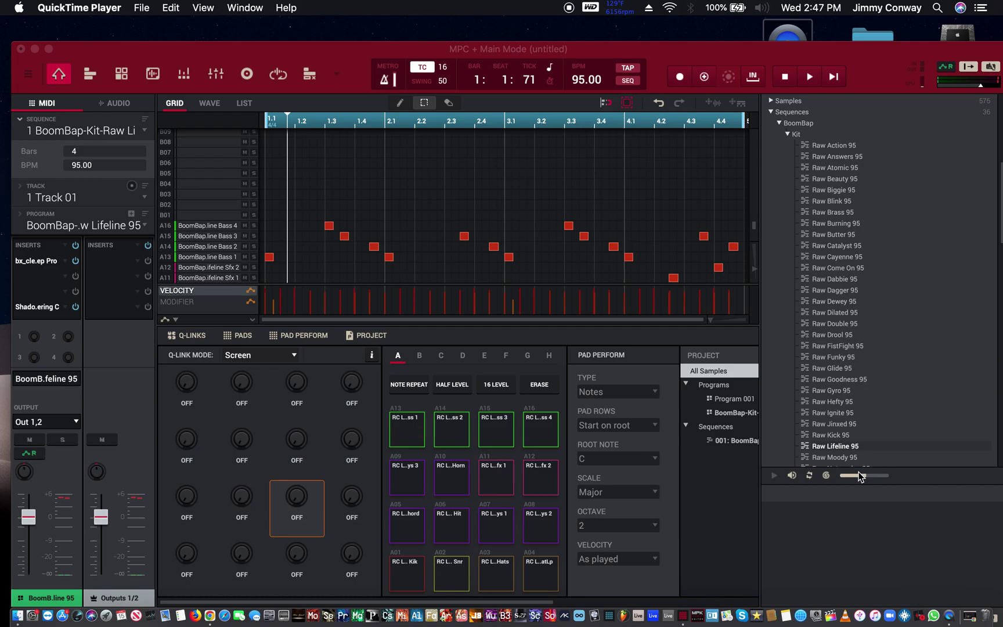
Step: Drag the MPC window's title bar up so the whole window, including its lower edge, is on screen
drag(858, 48, 811, 8)
Step: Turn on Quick Help and show MIDI Learn, keeping the Nektar Impact LX61 mapping
click(948, 594)
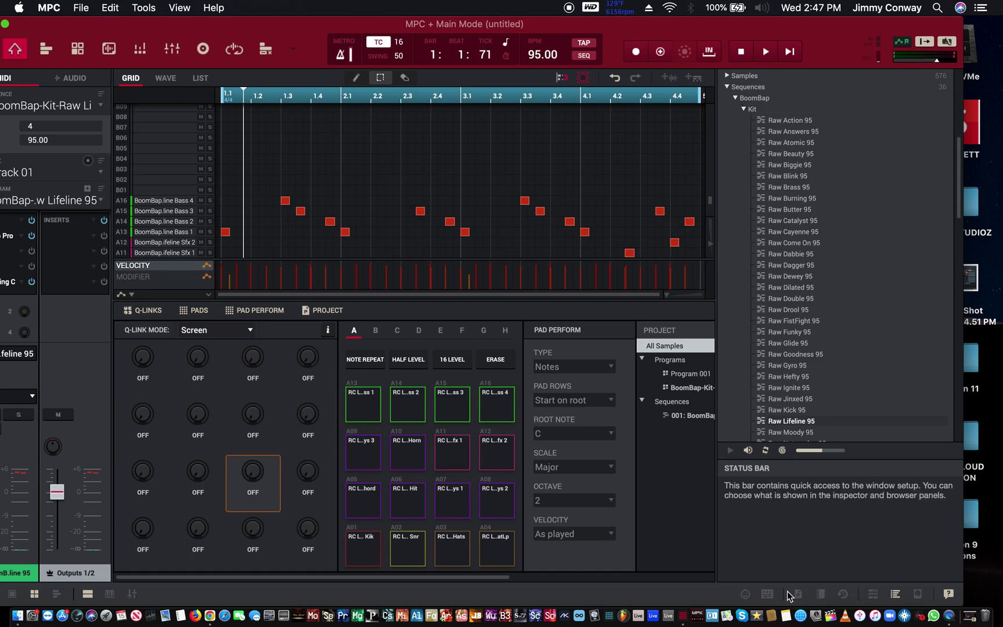
click(768, 594)
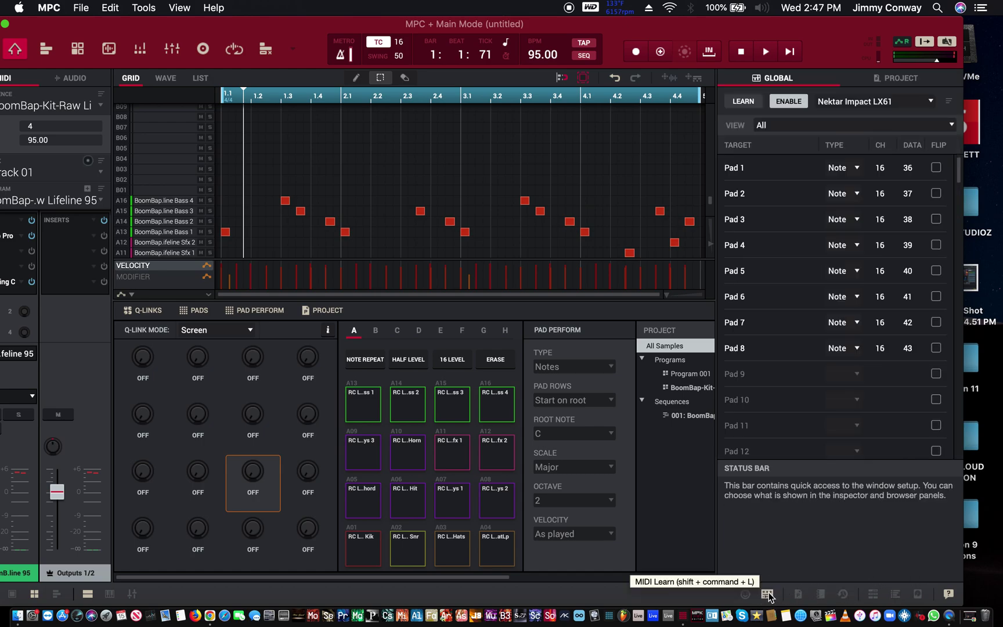
click(874, 105)
mouse_move(849, 119)
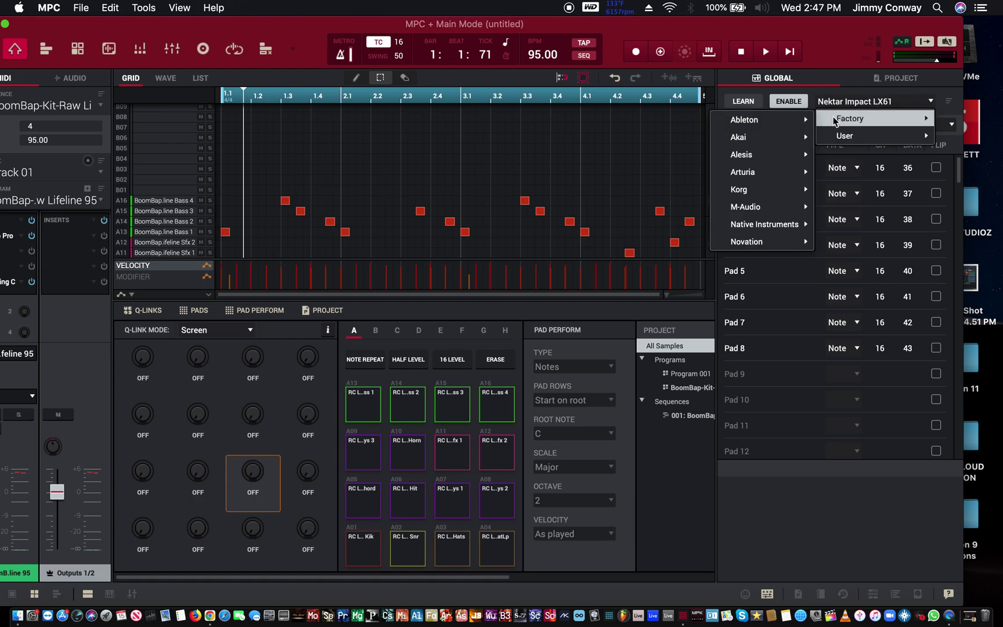
mouse_move(772, 133)
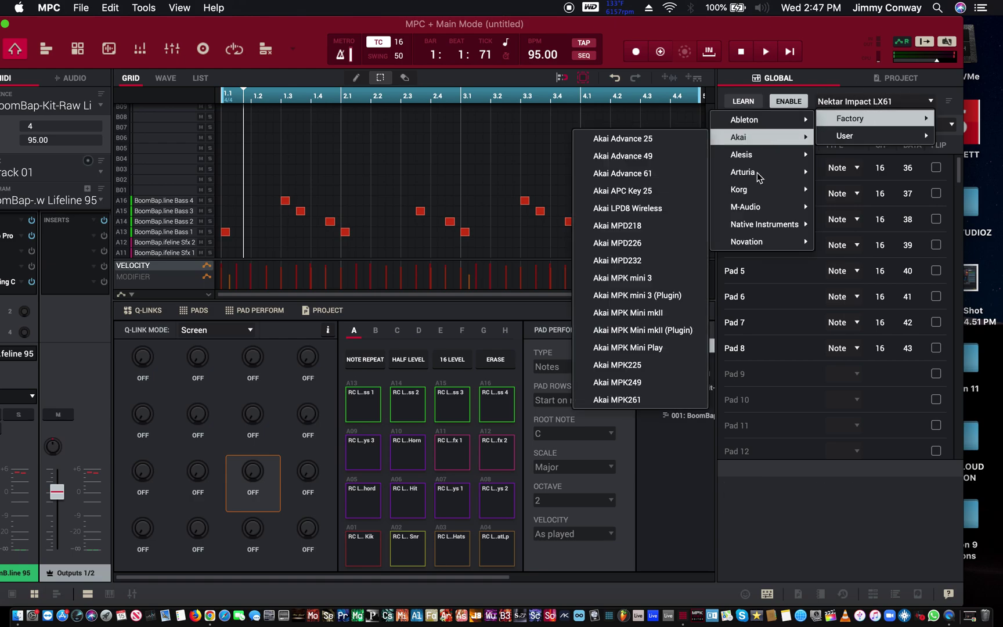
mouse_move(757, 208)
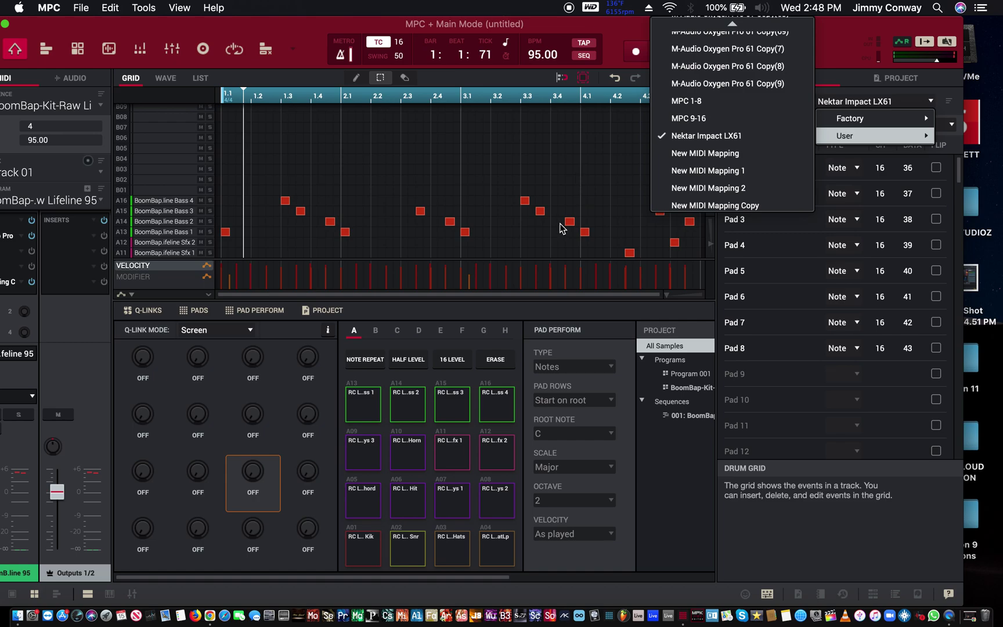
Step: Close the controller mapping list and the working modes list
click(293, 46)
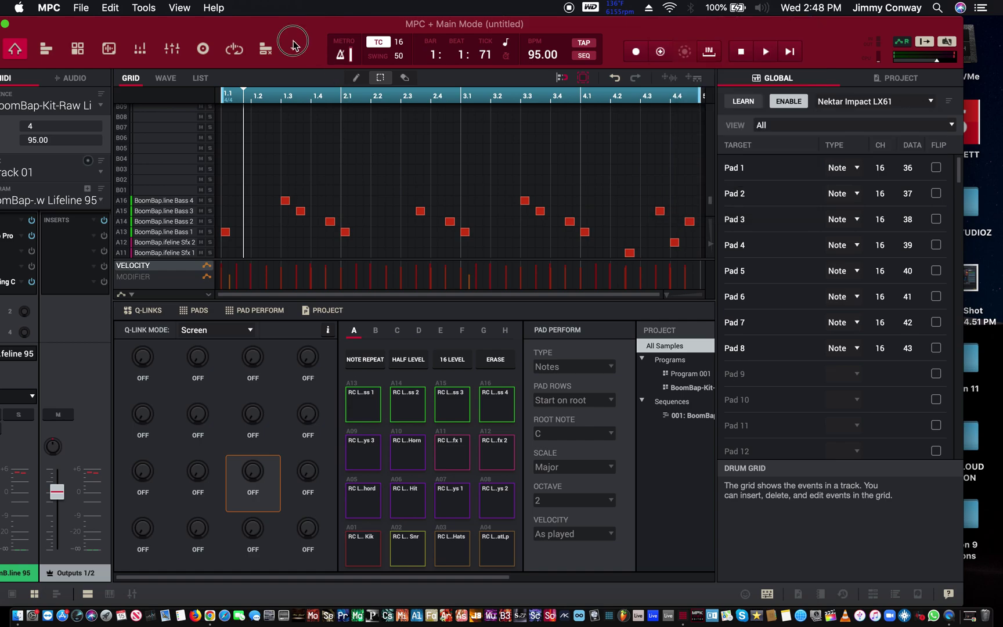
click(293, 45)
click(297, 33)
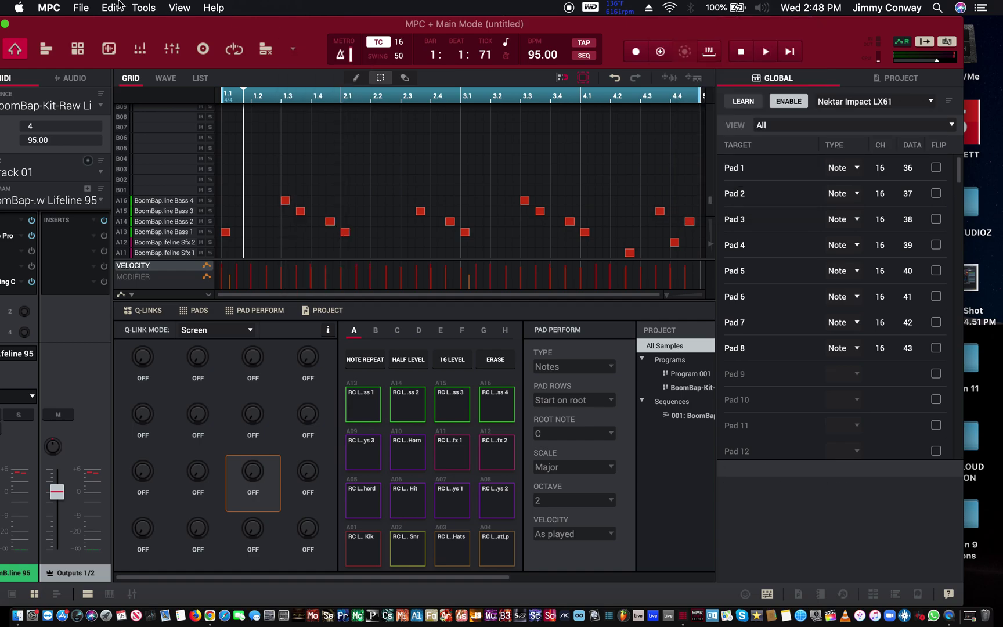
Step: Check the IMPACT LX61 ports in Preferences > MIDI / Sync and confirm with OK
click(81, 7)
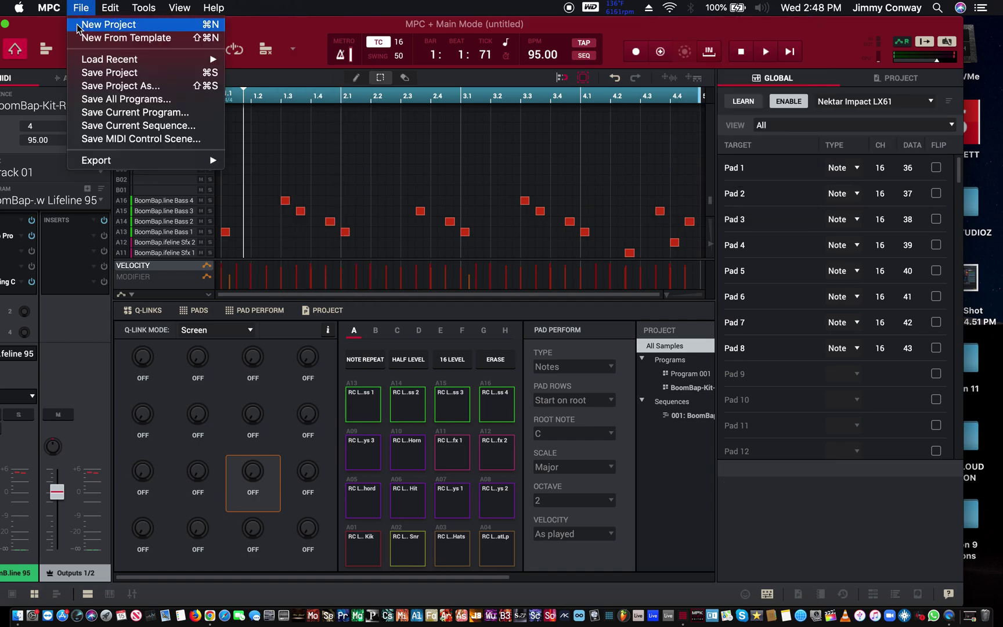
mouse_move(49, 7)
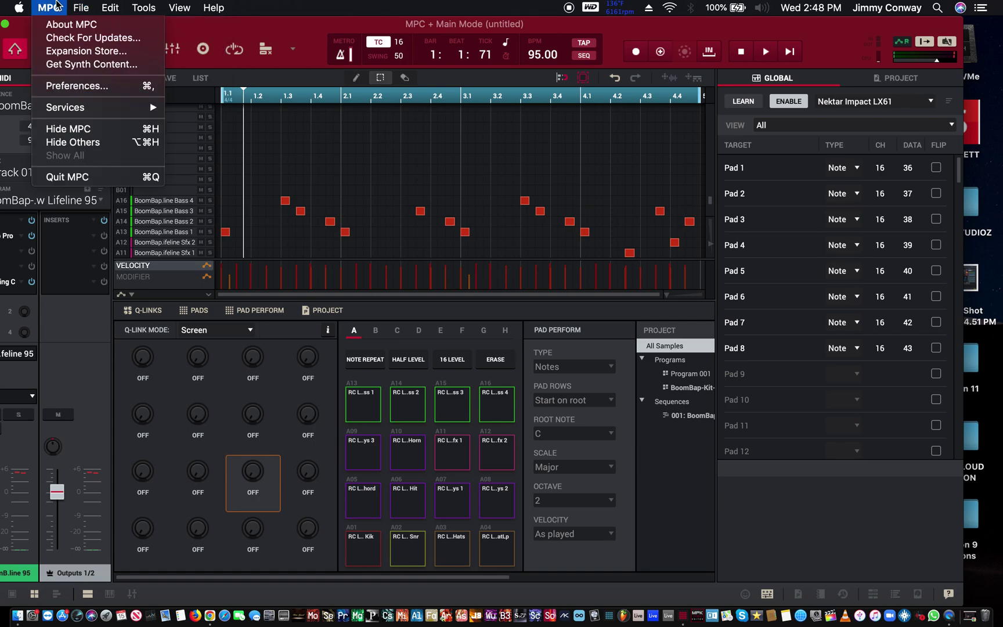
click(55, 85)
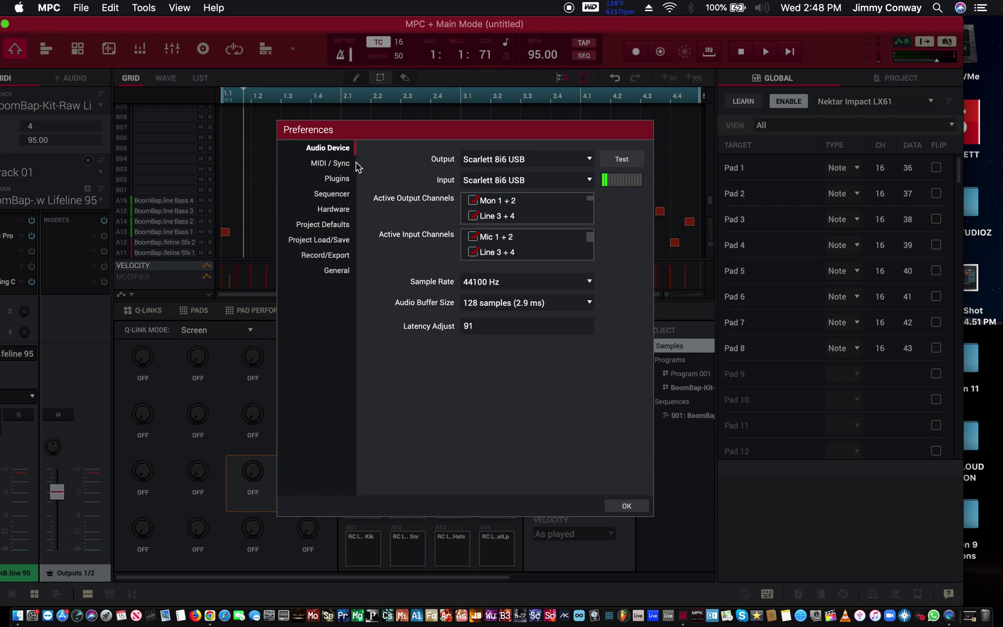
click(339, 165)
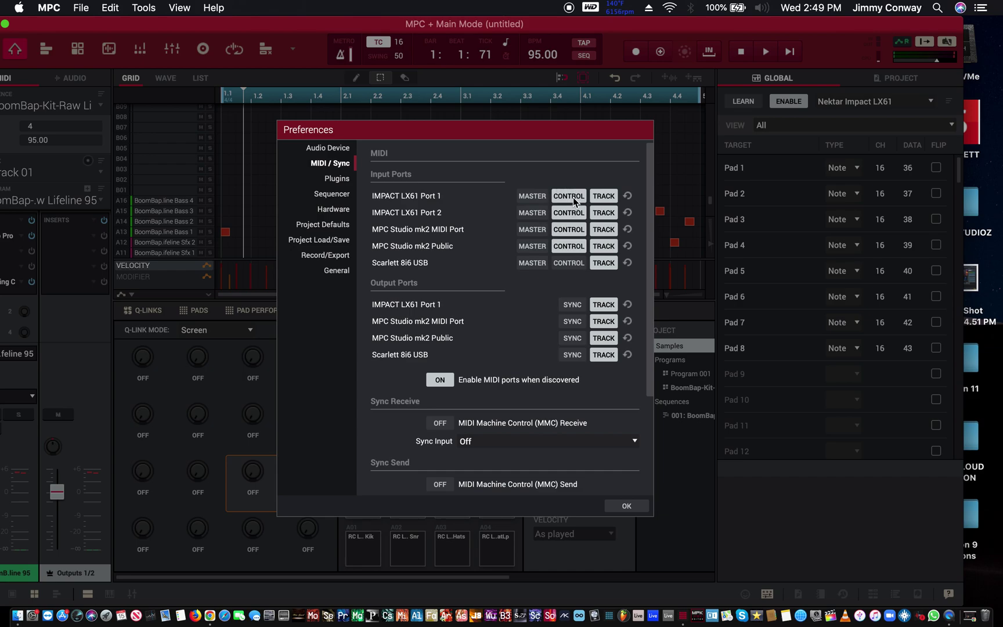
click(627, 506)
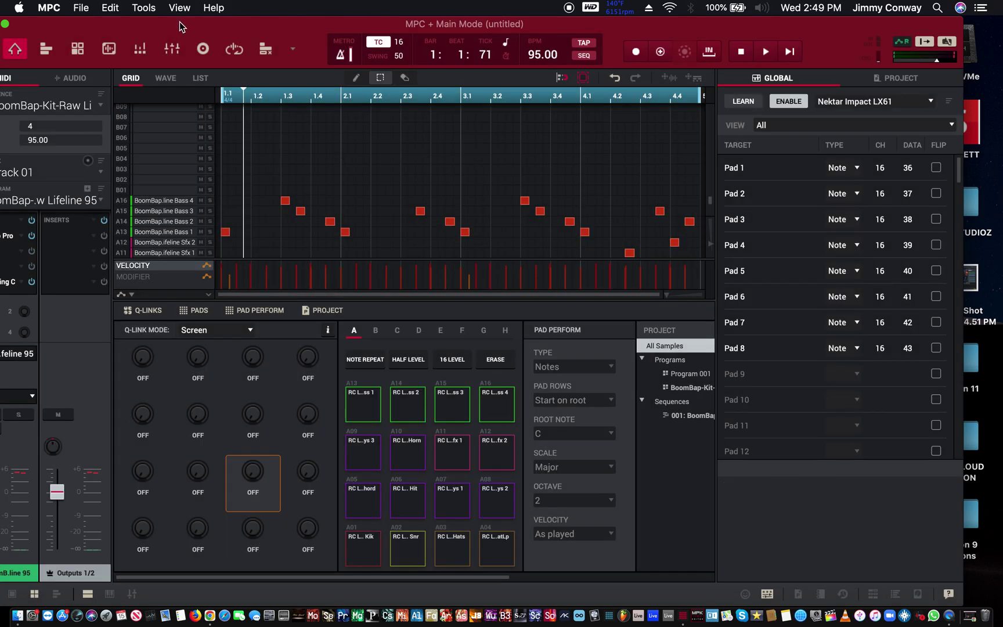
Step: Reposition the window, play the 95 BPM BoomBap sequence, and collapse the velocity lane
drag(179, 26, 189, 17)
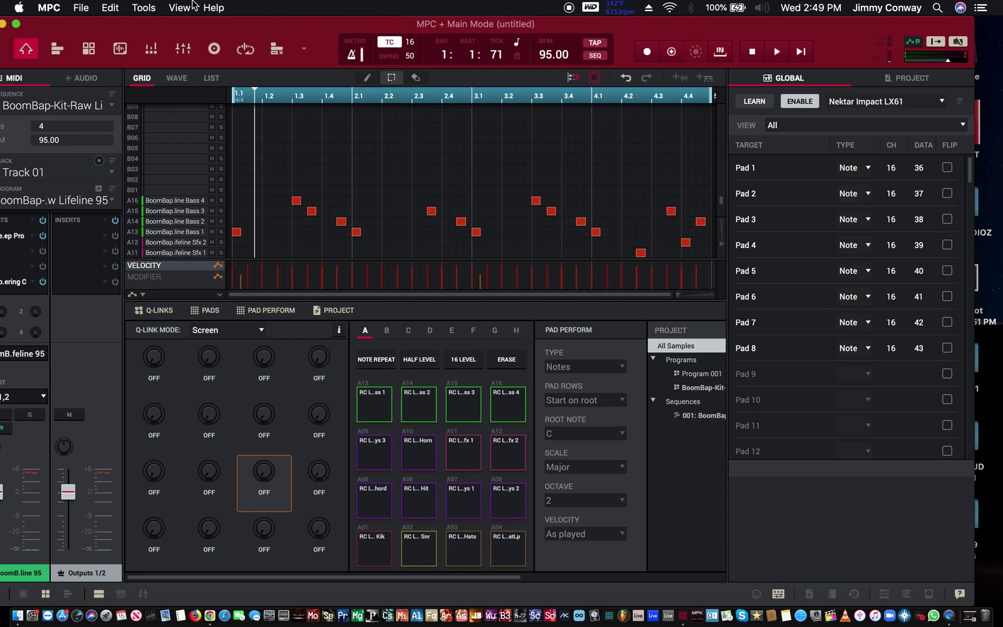
key(space)
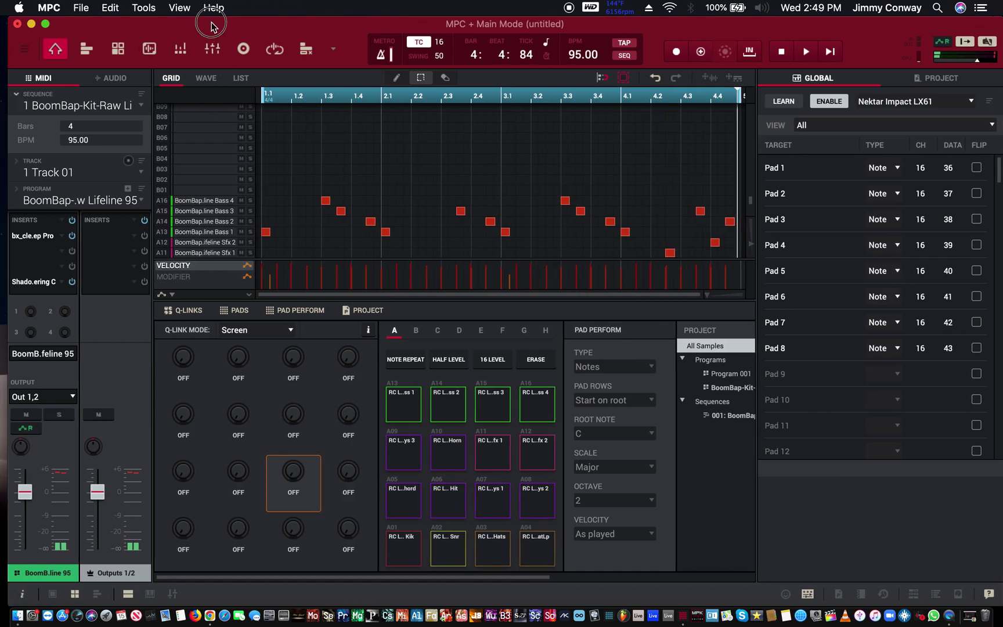
mouse_move(178, 23)
mouse_down()
mouse_move(214, 28)
mouse_move(183, 8)
mouse_move(141, 8)
mouse_move(191, 13)
mouse_up()
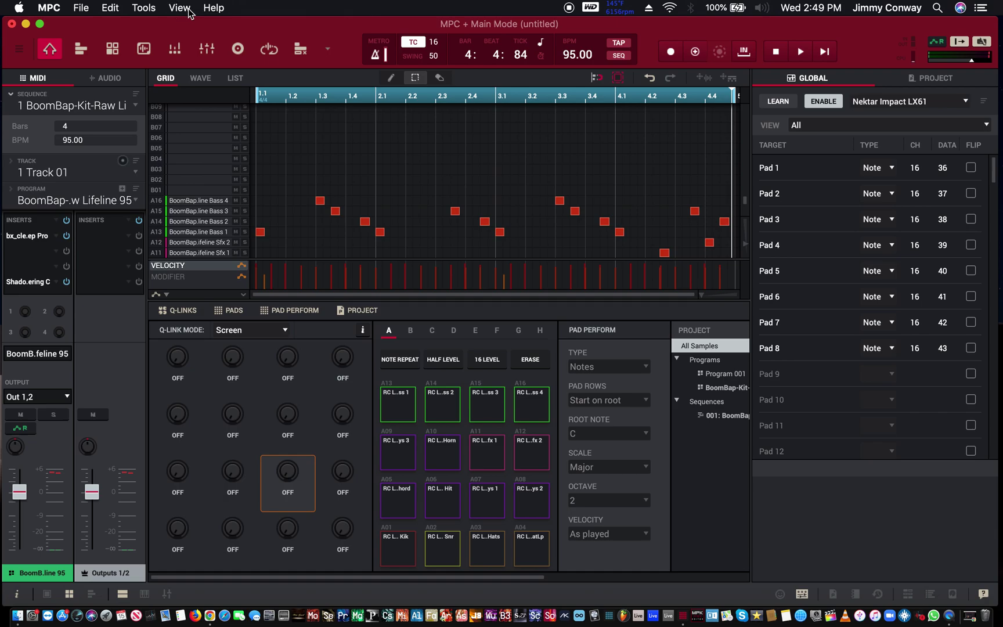
click(244, 295)
Step: Expand the velocity lane again and browse the list of automatable parameters
click(244, 295)
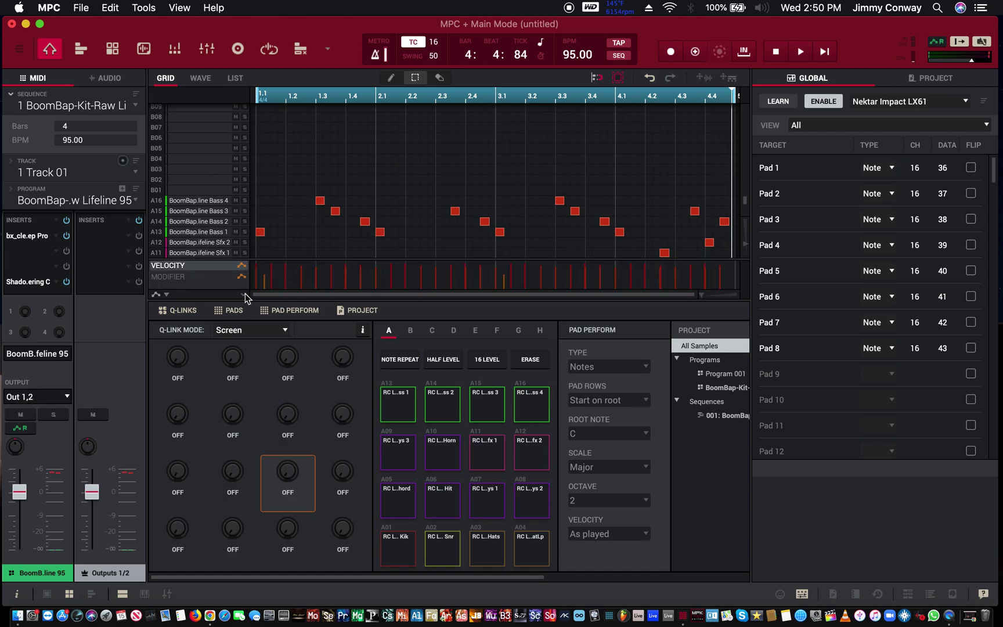
click(167, 295)
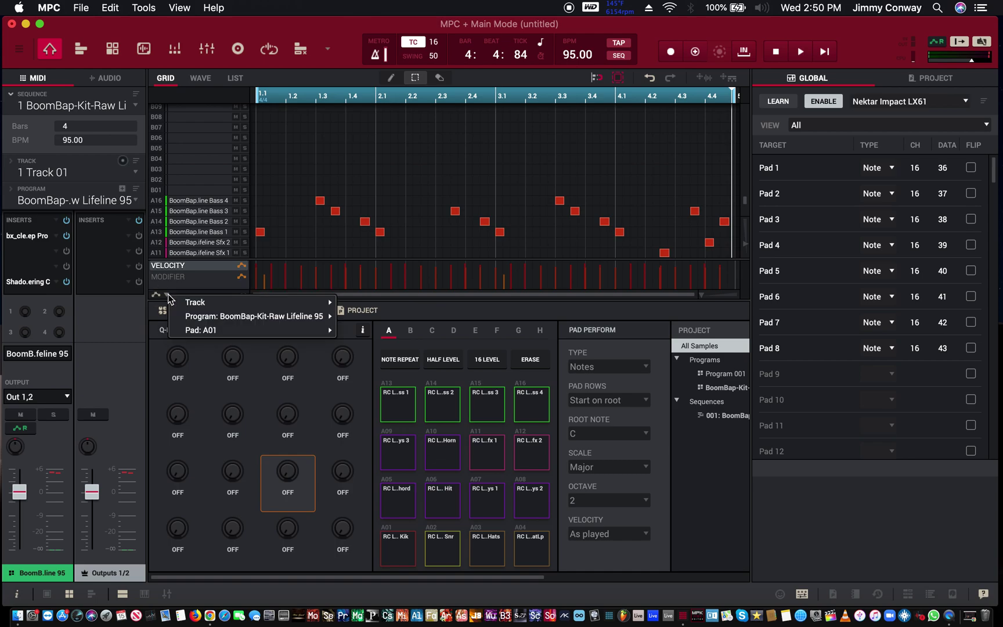
mouse_move(213, 323)
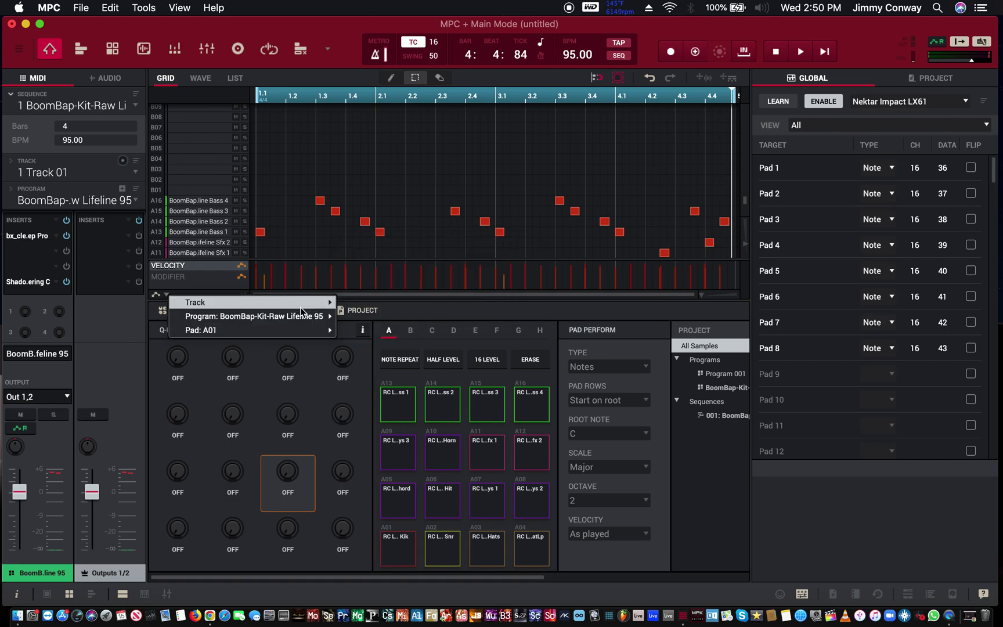
mouse_move(303, 319)
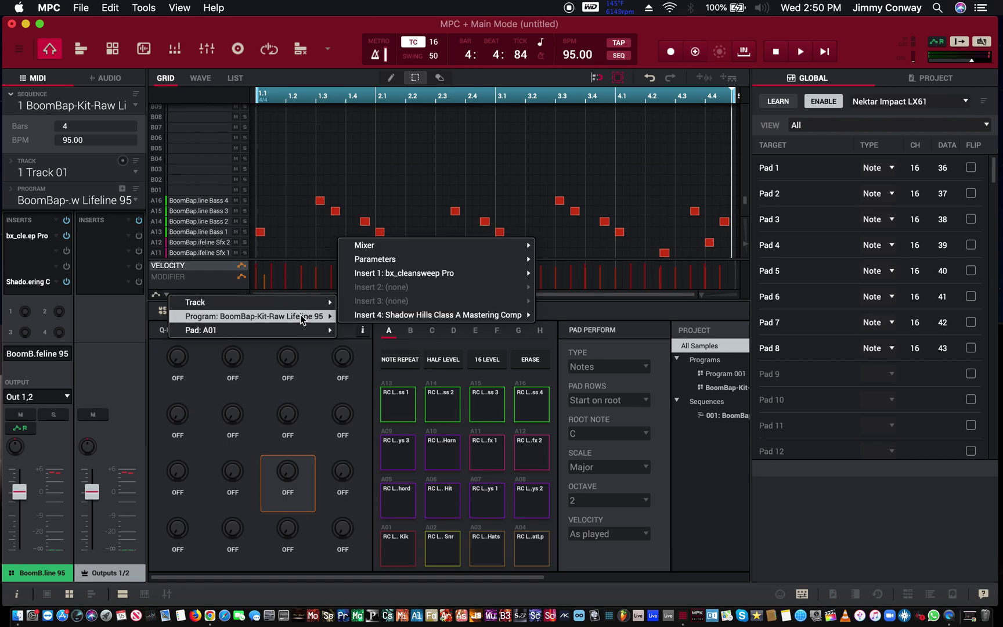
Step: Open the bx_cleansweep Pro window from Insert 1, then refocus the main MPC window
double_click(43, 240)
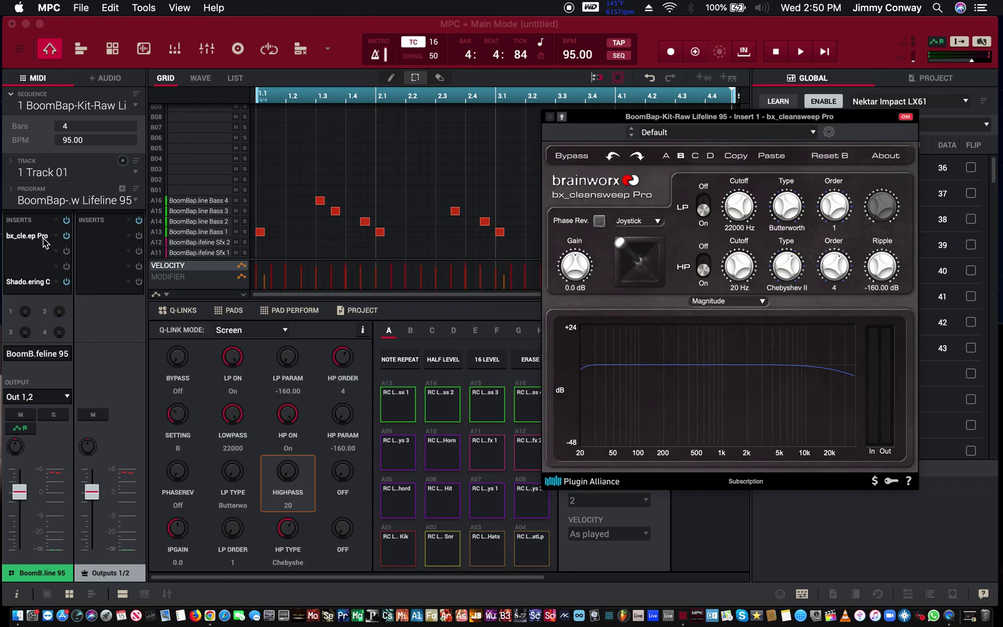
click(44, 240)
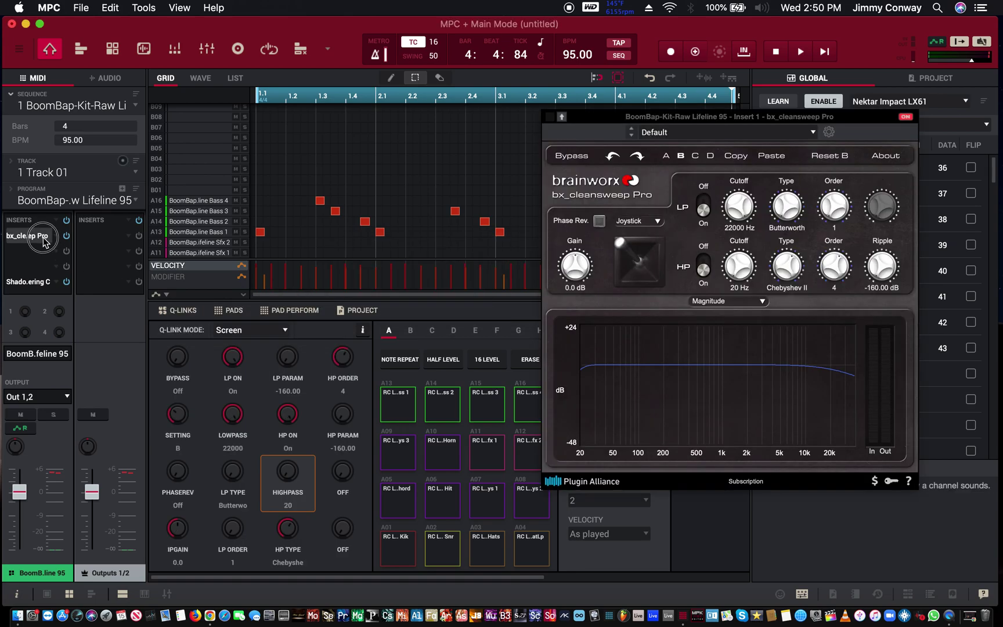
click(43, 240)
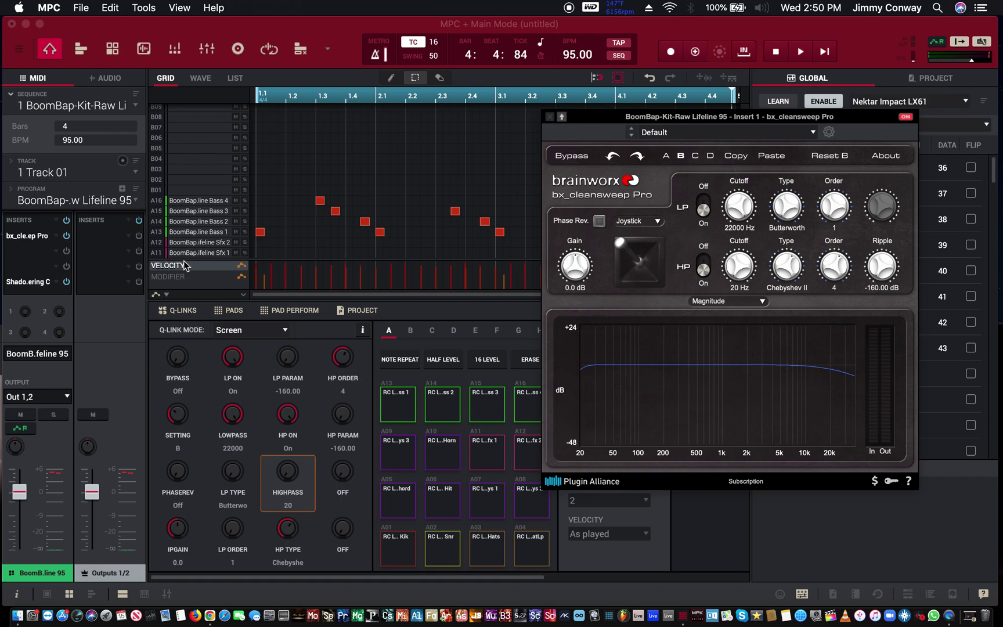
click(168, 296)
Step: Pick Program > Insert 1: bx_cleansweep Pro > Highpass from the lane's parameter menu
click(167, 296)
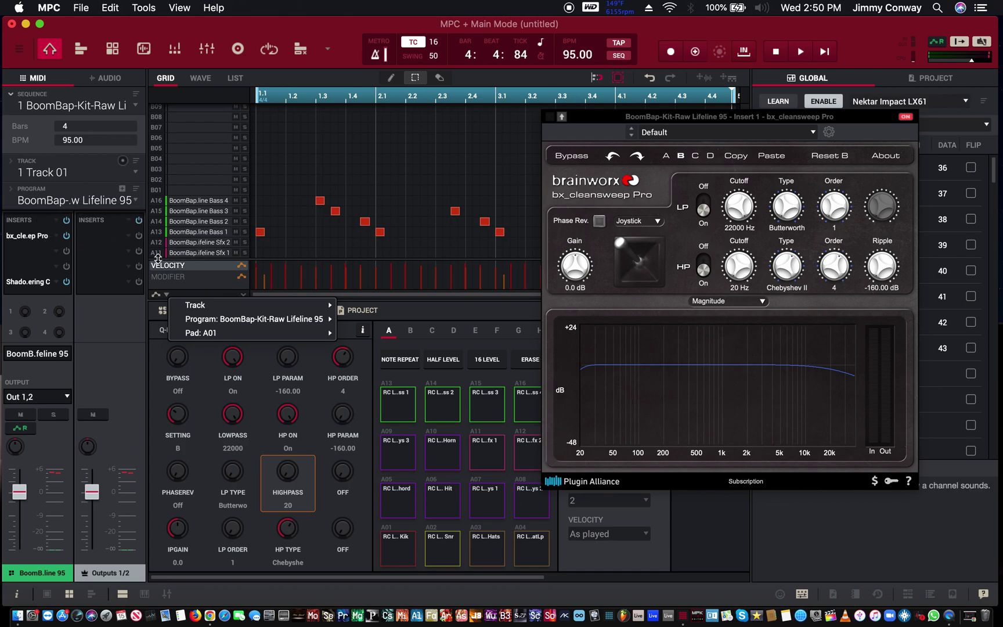
mouse_move(180, 304)
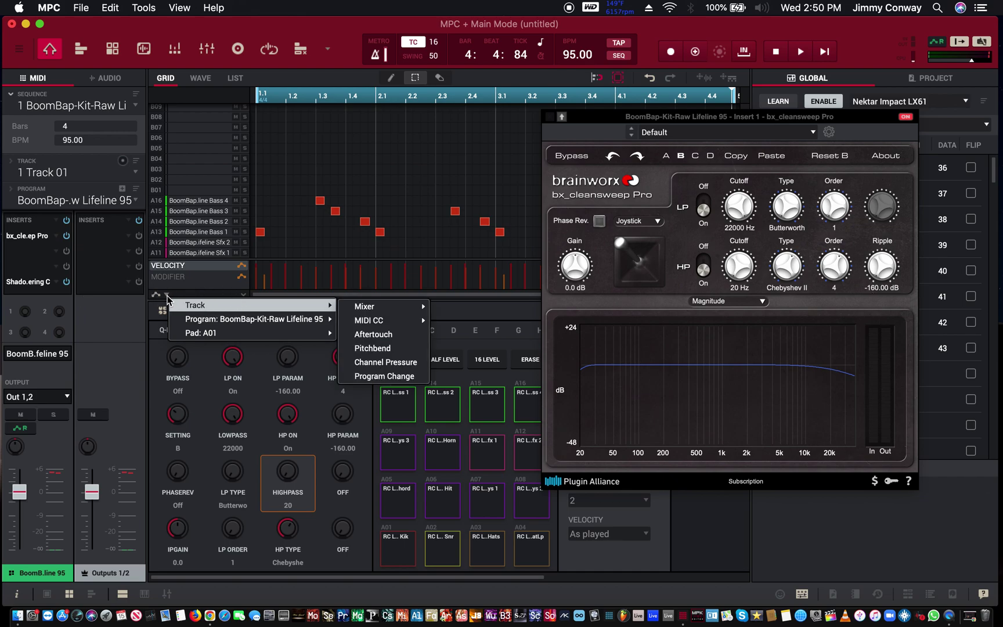
mouse_move(231, 326)
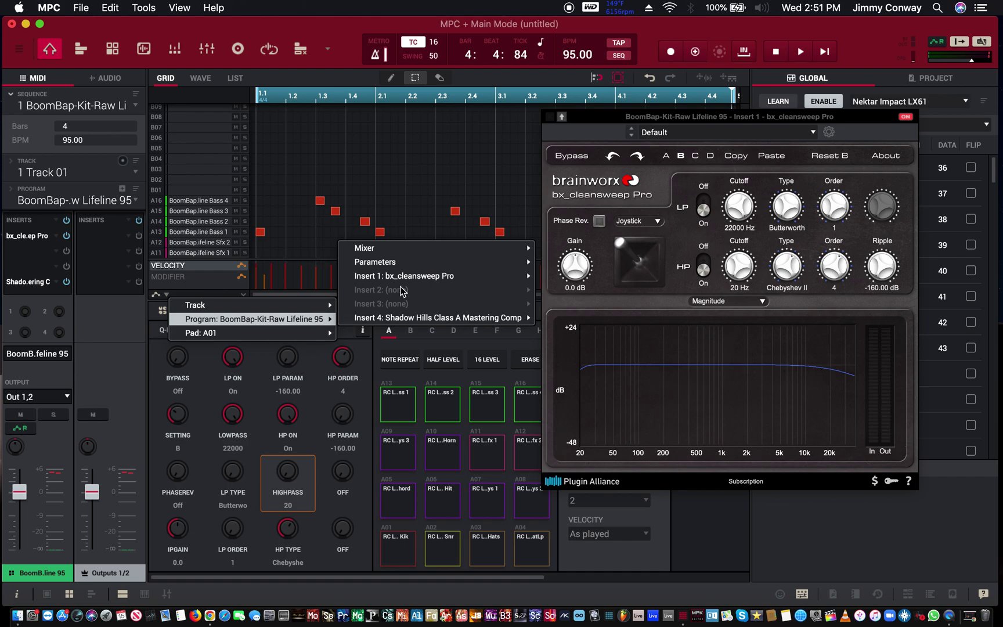
mouse_move(403, 278)
mouse_move(526, 279)
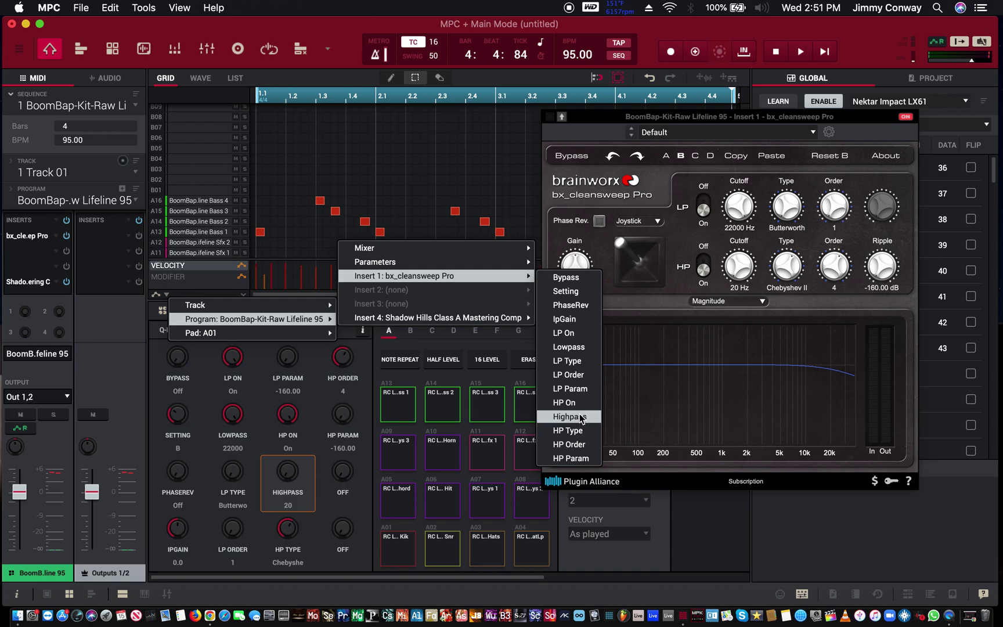
click(582, 418)
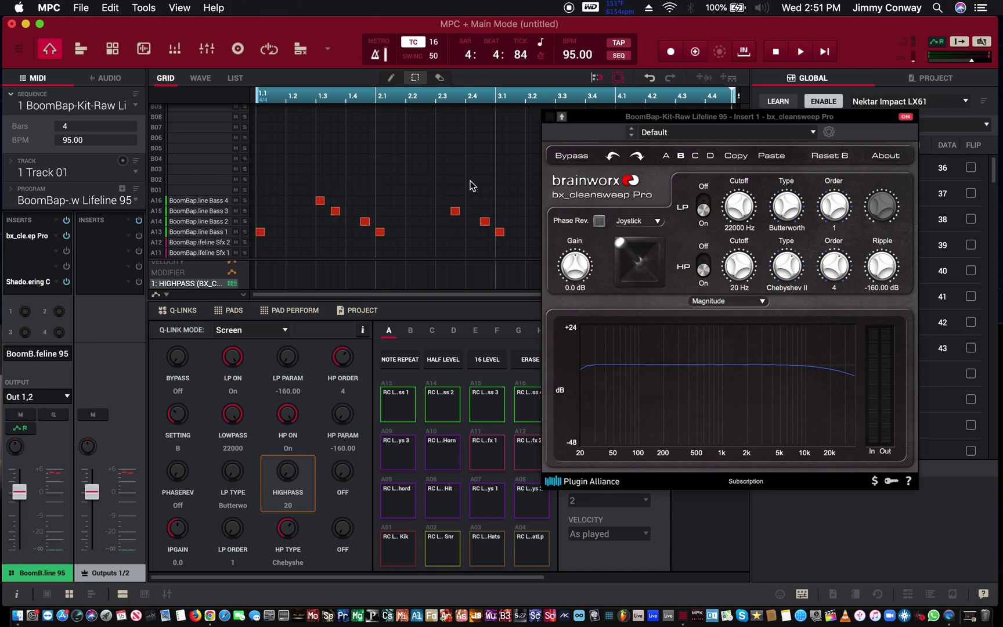
Step: Move the plugin window aside and pencil a stepped highpass curve across all four bars
click(594, 121)
drag(594, 120, 681, 387)
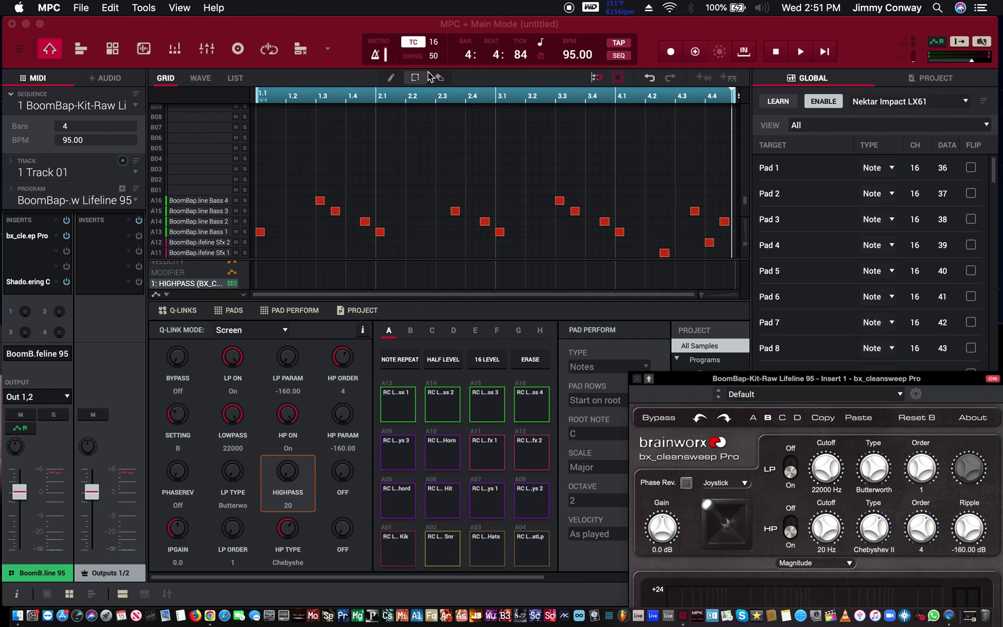
click(392, 79)
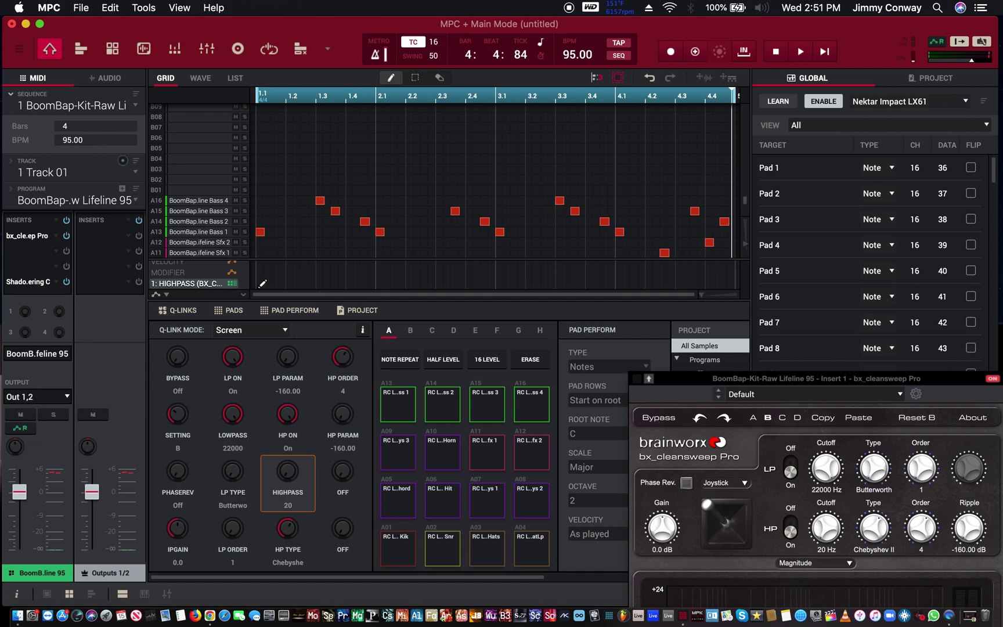
click(259, 263)
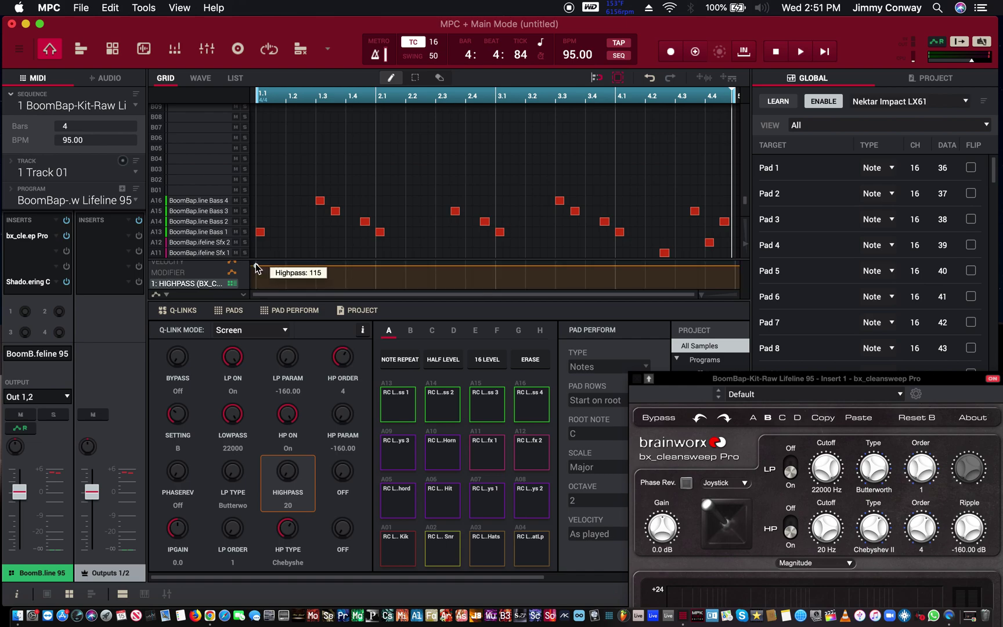
mouse_move(327, 263)
mouse_down()
mouse_move(382, 284)
mouse_move(513, 269)
mouse_move(522, 286)
mouse_move(551, 295)
mouse_move(578, 263)
mouse_move(610, 266)
mouse_move(627, 290)
mouse_move(648, 296)
mouse_move(675, 259)
mouse_up()
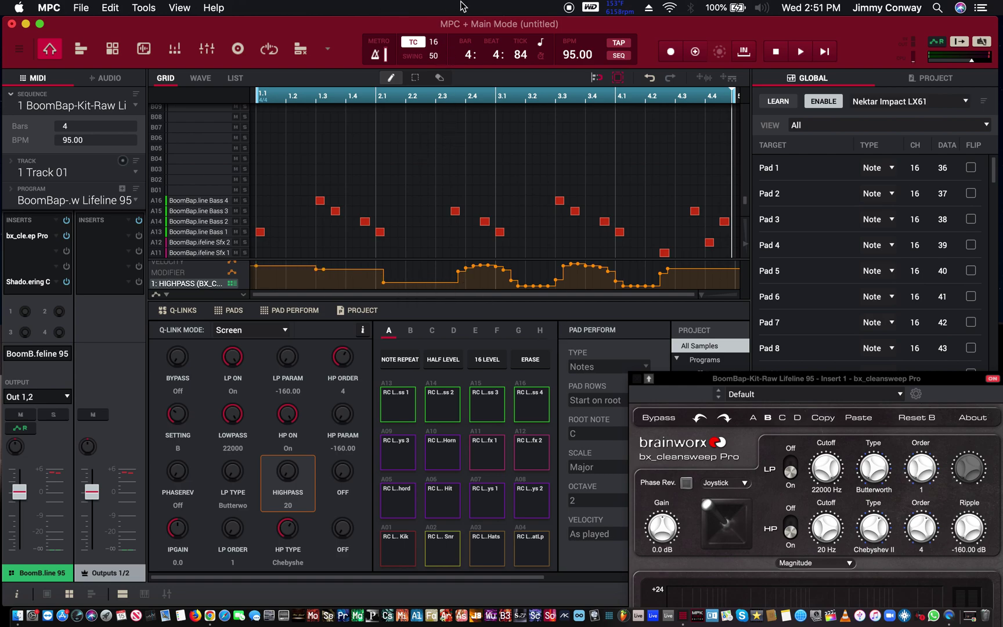
click(435, 43)
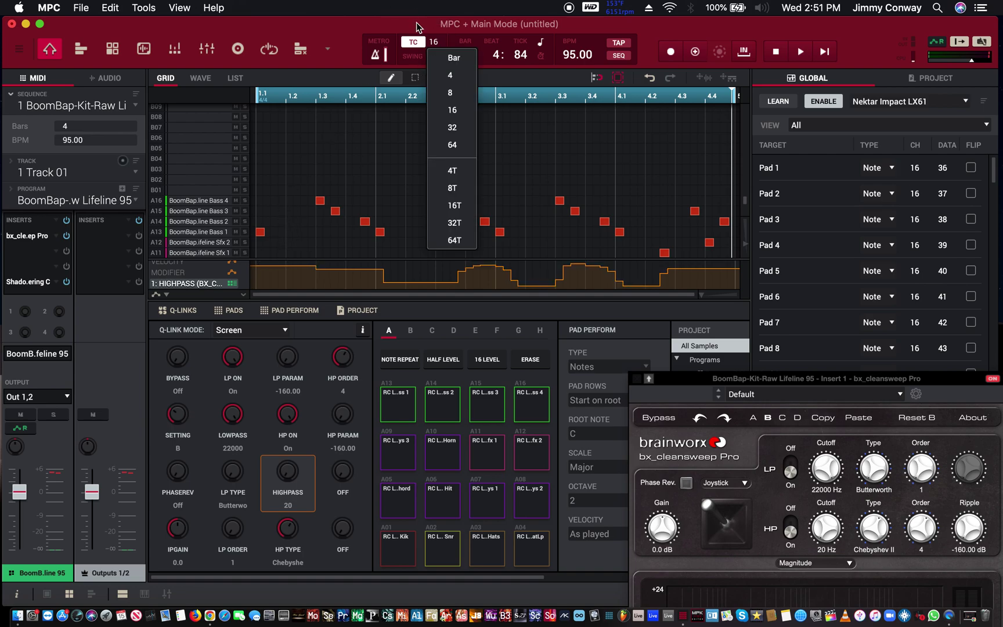
Step: Redraw the highpass curve with timing correction at Bar, then at 4
click(446, 56)
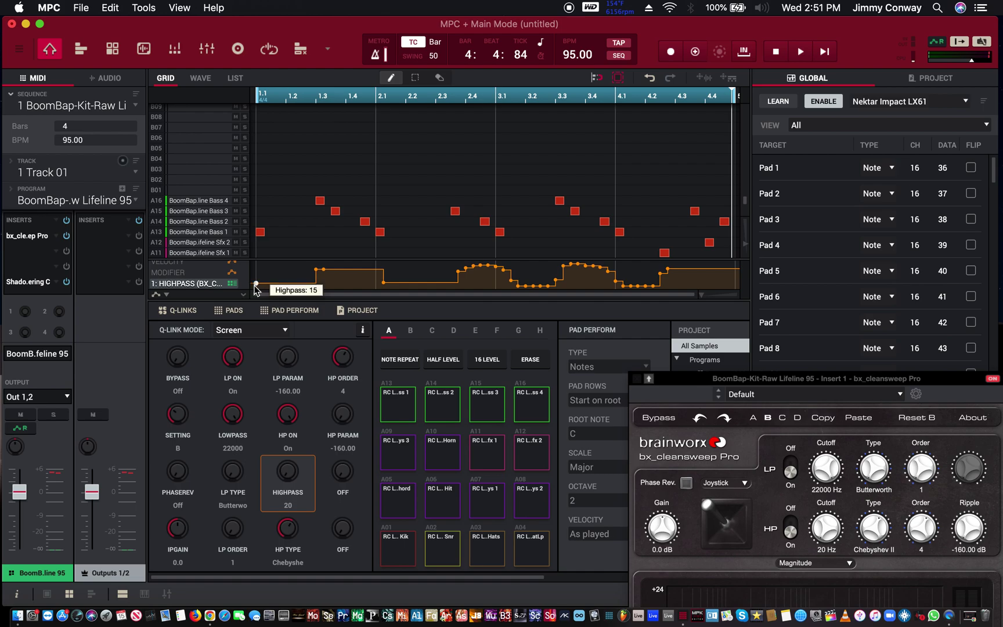
mouse_move(255, 287)
mouse_down()
mouse_move(274, 264)
mouse_move(261, 315)
mouse_move(256, 259)
mouse_move(332, 227)
mouse_move(361, 300)
mouse_move(399, 292)
mouse_move(448, 201)
mouse_move(524, 279)
mouse_move(331, 269)
mouse_move(374, 287)
mouse_move(482, 257)
mouse_move(617, 308)
mouse_move(669, 231)
mouse_move(675, 266)
mouse_move(724, 312)
mouse_move(781, 209)
mouse_up()
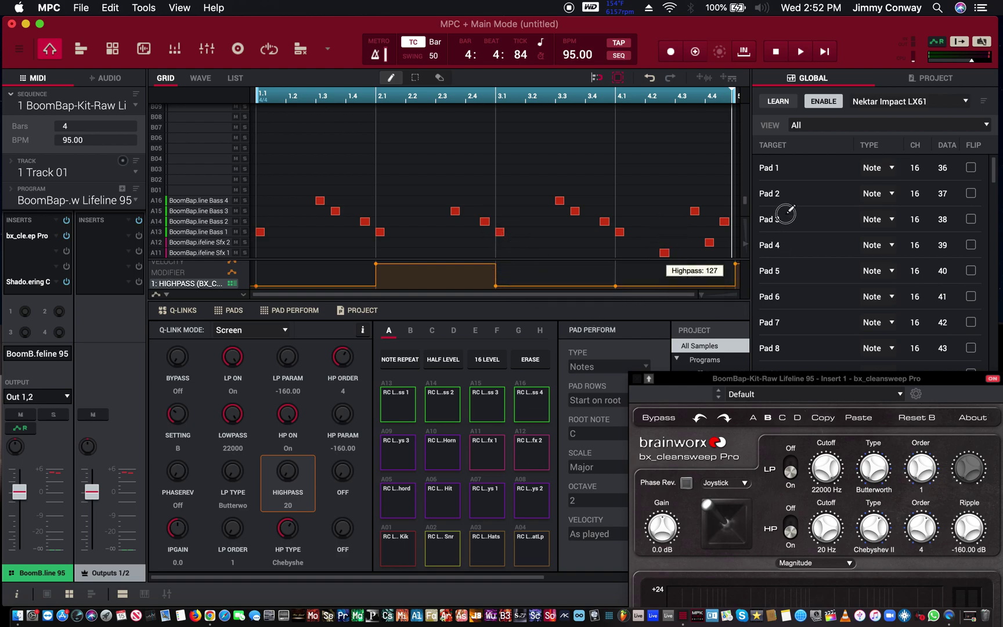
click(436, 42)
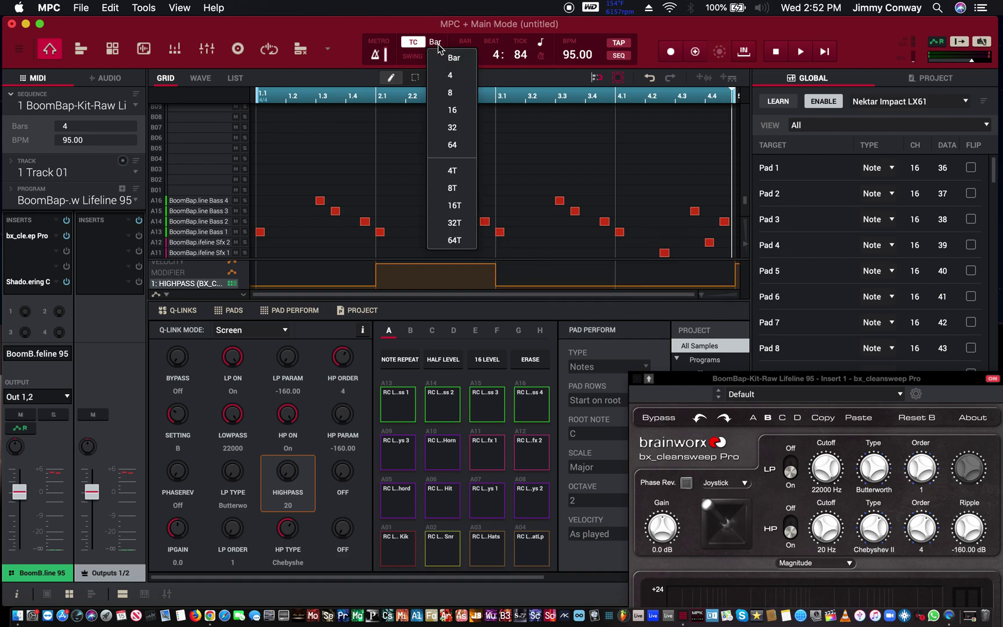
click(456, 80)
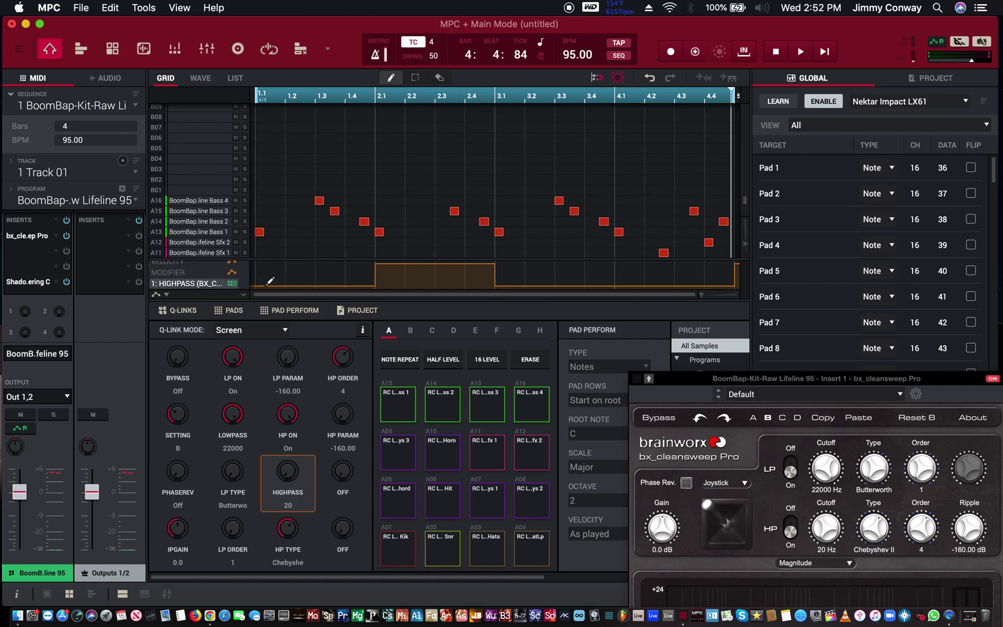
mouse_move(263, 282)
mouse_down()
mouse_move(262, 267)
mouse_move(325, 258)
mouse_move(407, 275)
mouse_move(302, 284)
mouse_up()
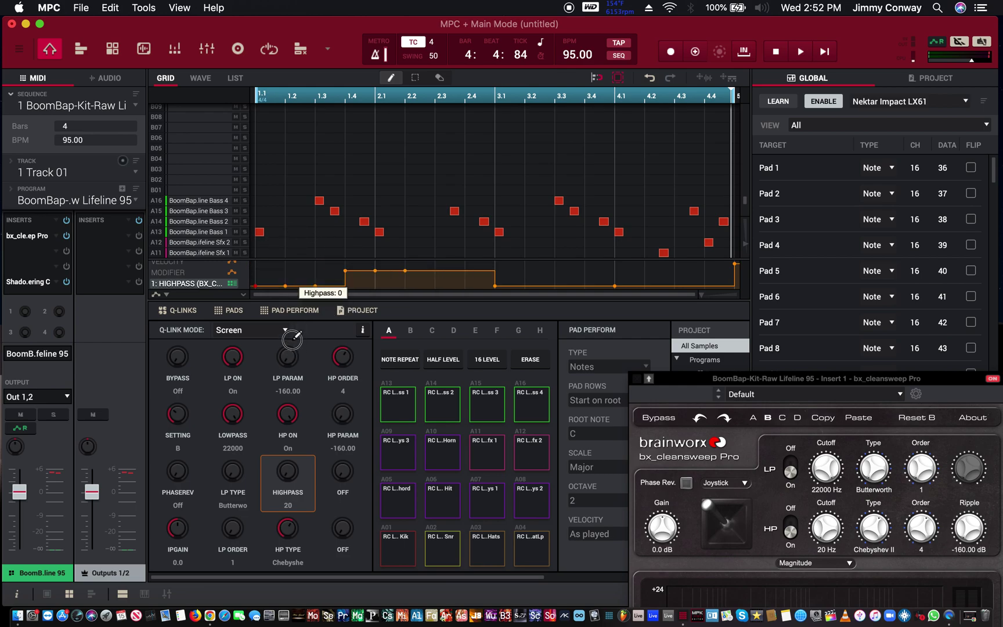
mouse_move(417, 321)
mouse_down()
mouse_move(616, 244)
mouse_move(701, 229)
mouse_move(746, 255)
mouse_move(494, 261)
mouse_move(273, 244)
mouse_move(247, 268)
mouse_move(331, 286)
mouse_up()
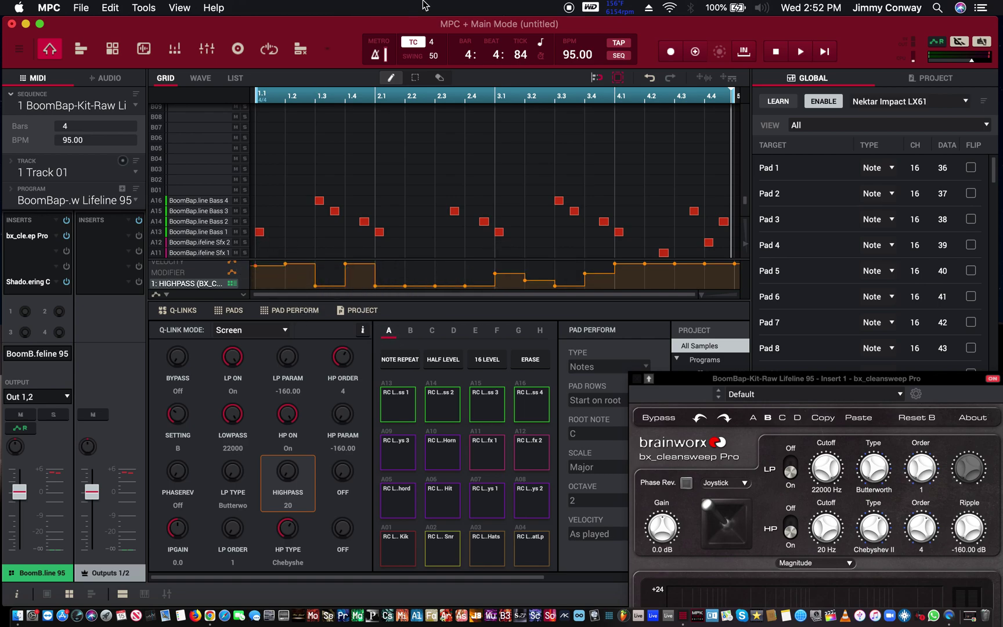
Step: Turn timing correction on at 8 and lower the first highpass step
click(422, 41)
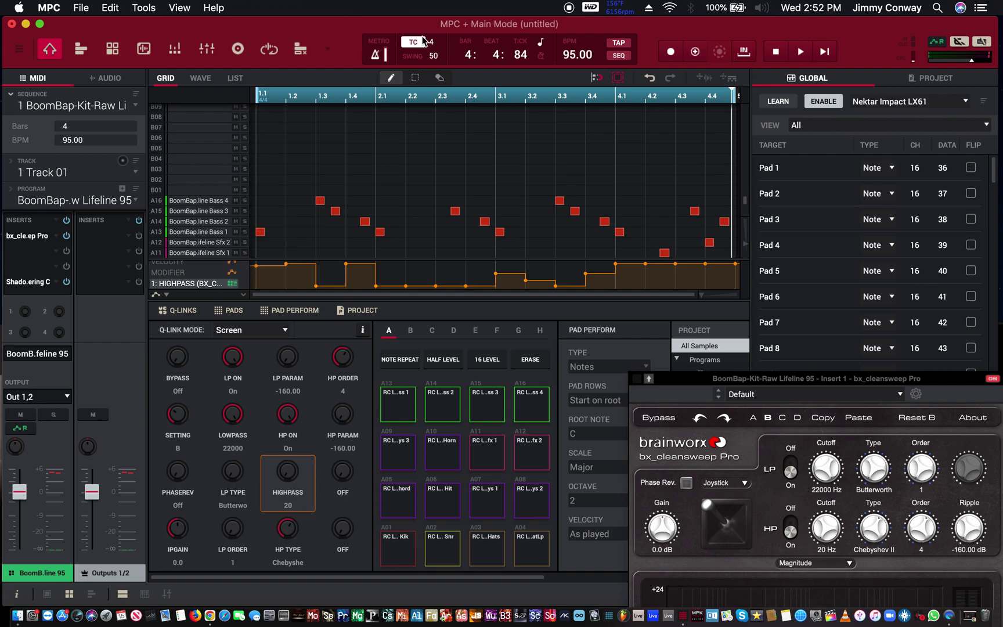
click(434, 44)
click(441, 91)
mouse_move(256, 265)
mouse_down()
mouse_move(266, 277)
mouse_move(302, 246)
mouse_move(278, 265)
mouse_move(260, 255)
mouse_up()
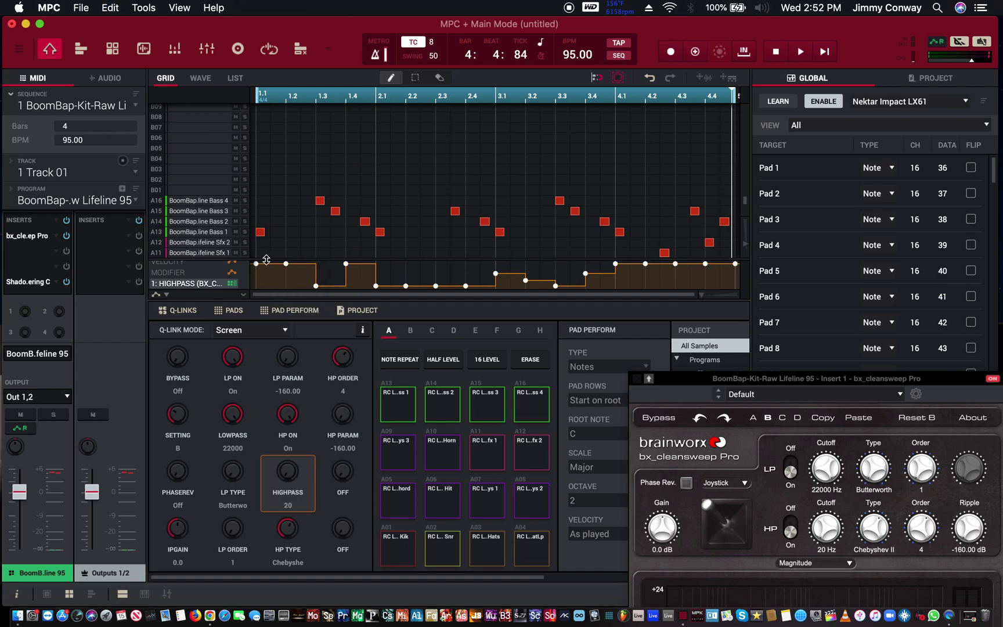
scroll(266, 259, up, 2)
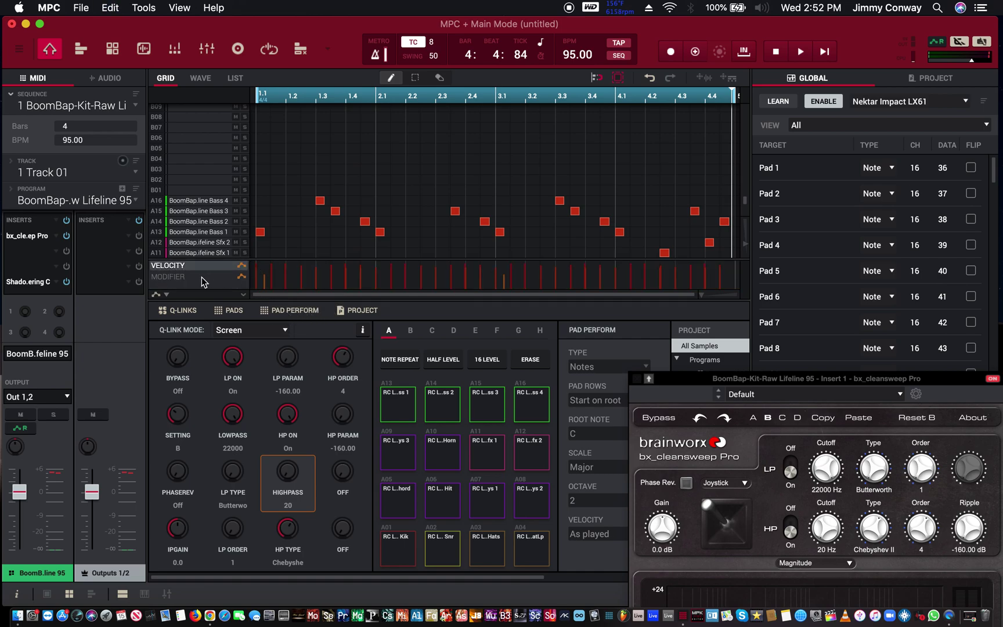
Step: Reselect Insert 1 > Highpass for the lane and draw a new curve from bar 1
click(167, 295)
mouse_move(202, 324)
mouse_move(414, 277)
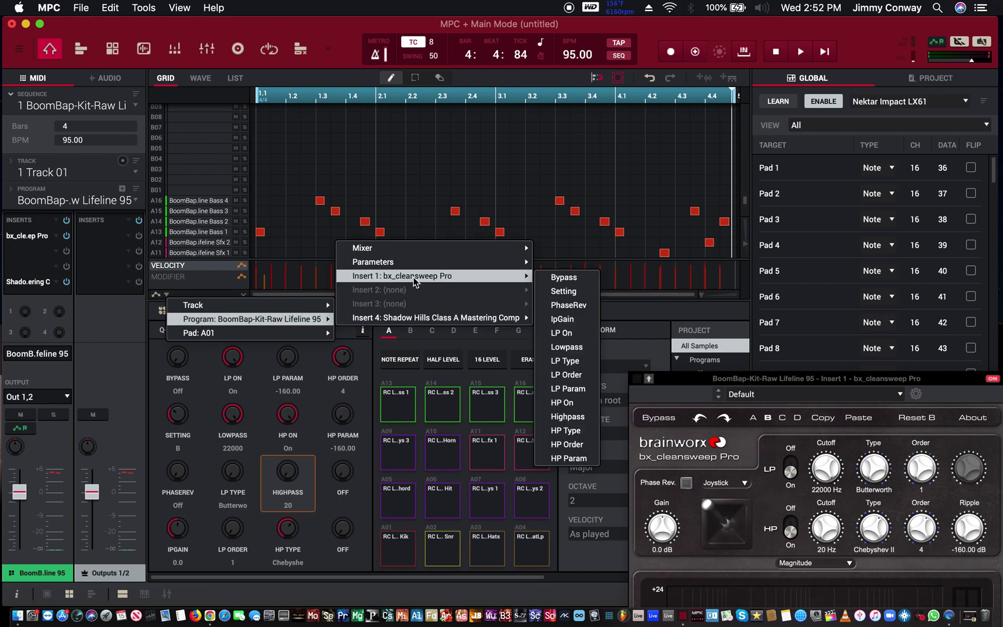
click(554, 416)
mouse_move(263, 283)
mouse_down()
mouse_move(303, 287)
mouse_move(416, 288)
mouse_move(450, 308)
mouse_move(562, 286)
mouse_move(636, 239)
mouse_move(650, 297)
mouse_move(711, 285)
mouse_move(716, 293)
mouse_move(718, 276)
mouse_move(668, 241)
mouse_move(587, 328)
mouse_move(470, 280)
mouse_move(329, 329)
mouse_move(314, 283)
mouse_move(270, 318)
mouse_move(270, 221)
mouse_move(241, 300)
mouse_move(240, 244)
mouse_move(377, 194)
mouse_move(476, 338)
mouse_move(681, 264)
mouse_up()
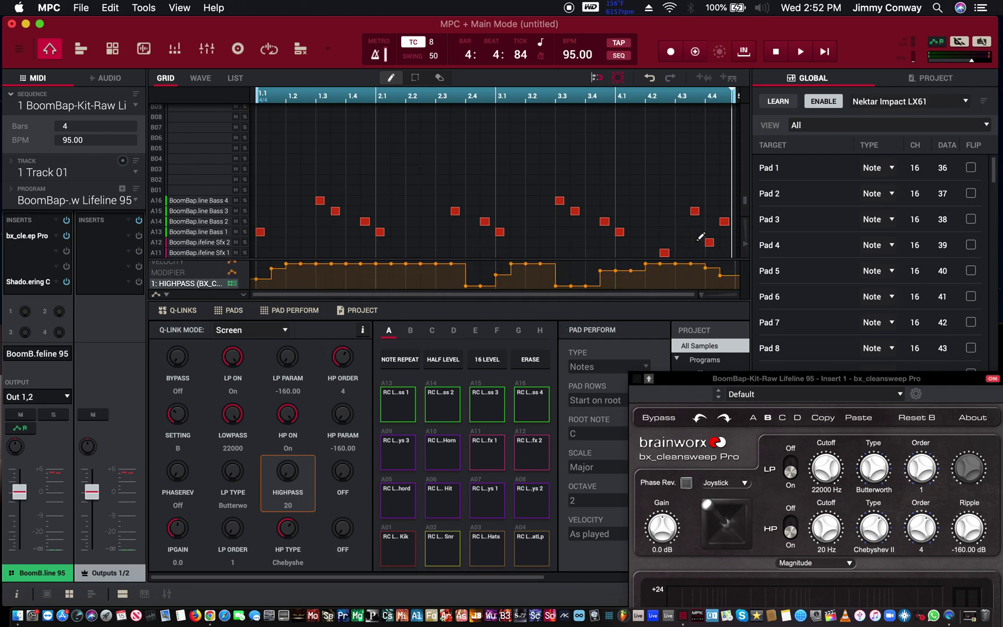
Step: Set timing correction to 64, redraw the curve's start low and drop one step to 62
click(433, 43)
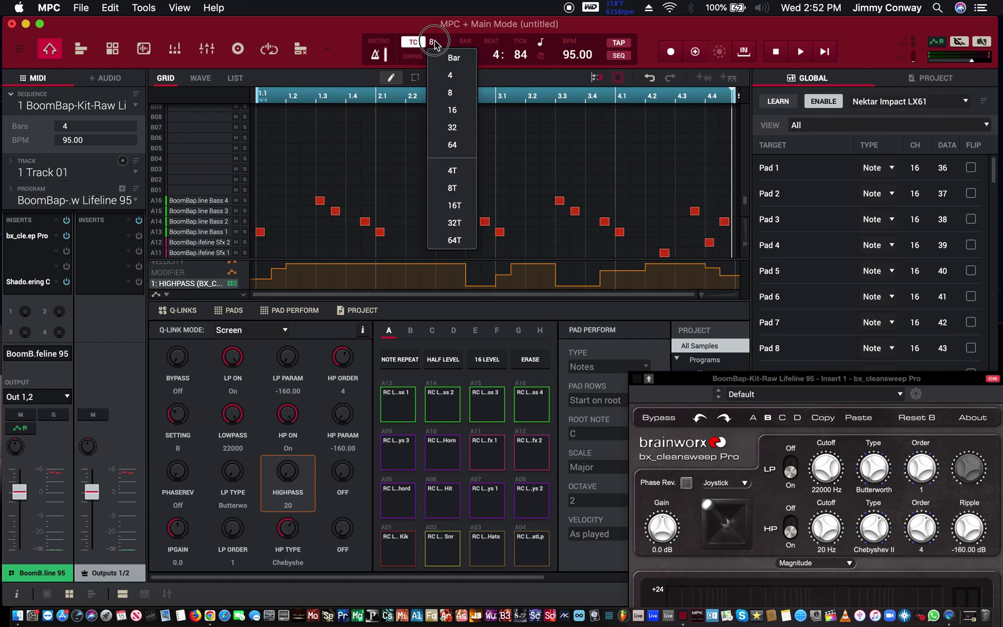
click(469, 145)
drag(262, 275, 284, 287)
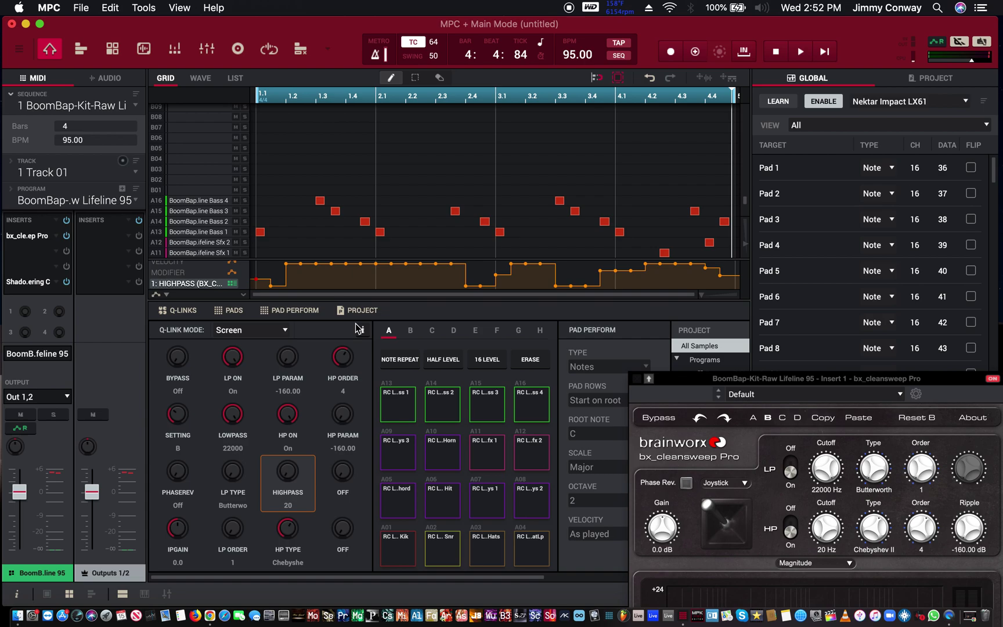
drag(361, 265, 362, 279)
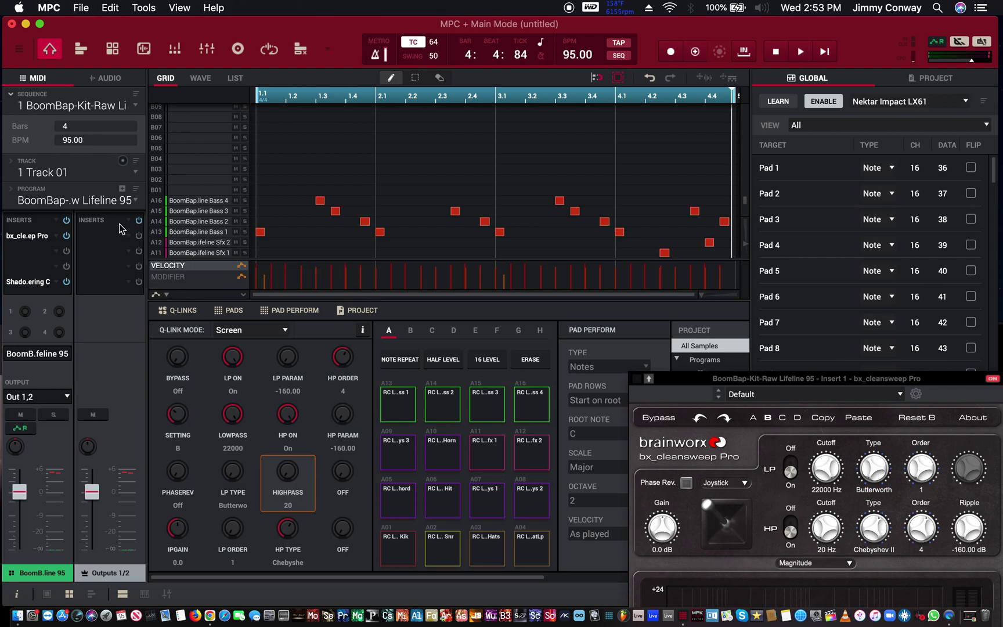
Step: Reselect the Highpass parameter in the lane and draw a fresh curve across it
double_click(23, 241)
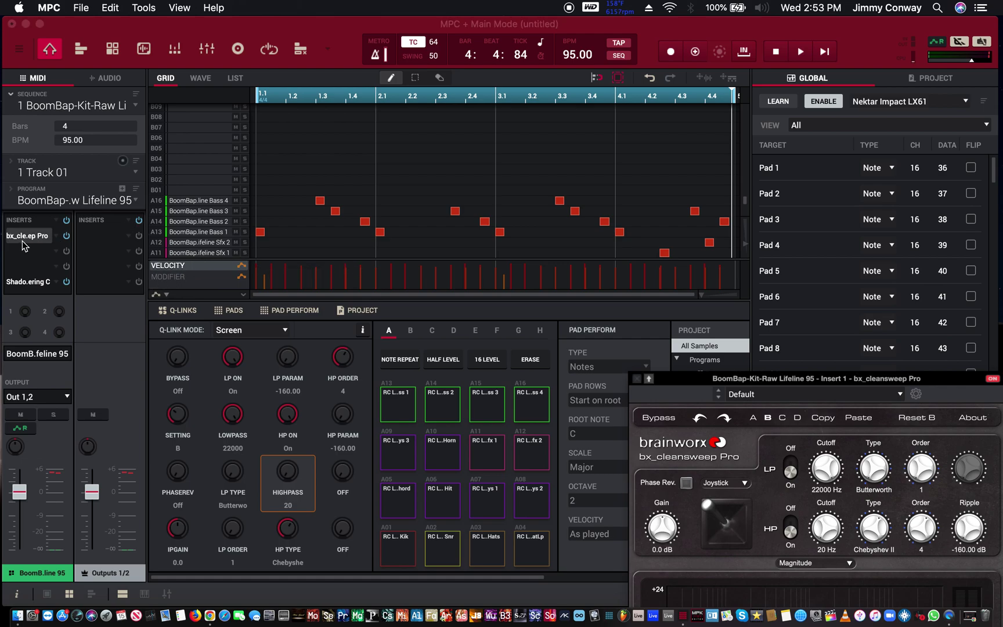
click(167, 294)
mouse_move(227, 314)
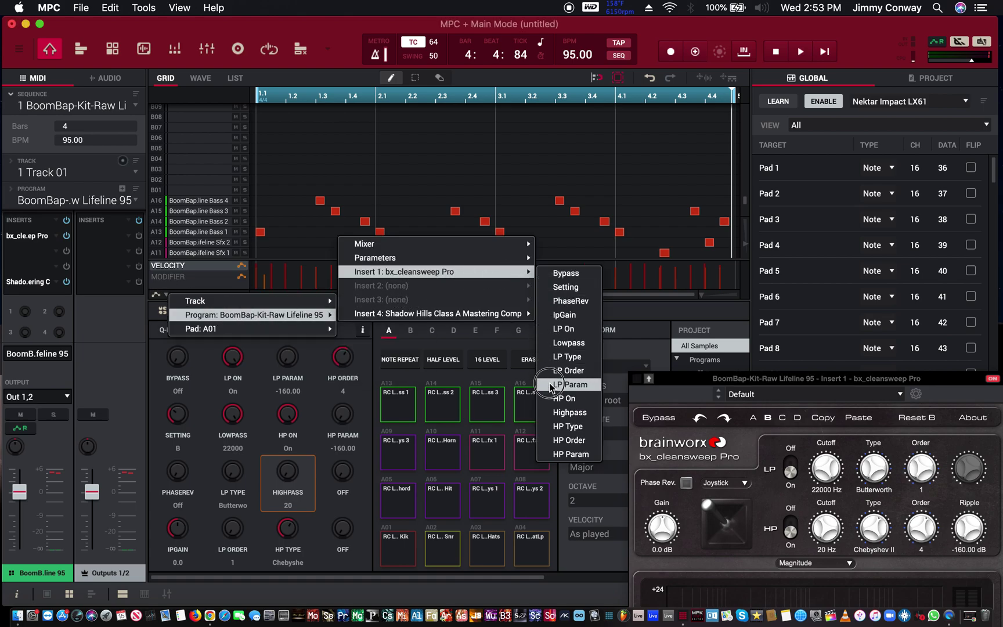
click(549, 413)
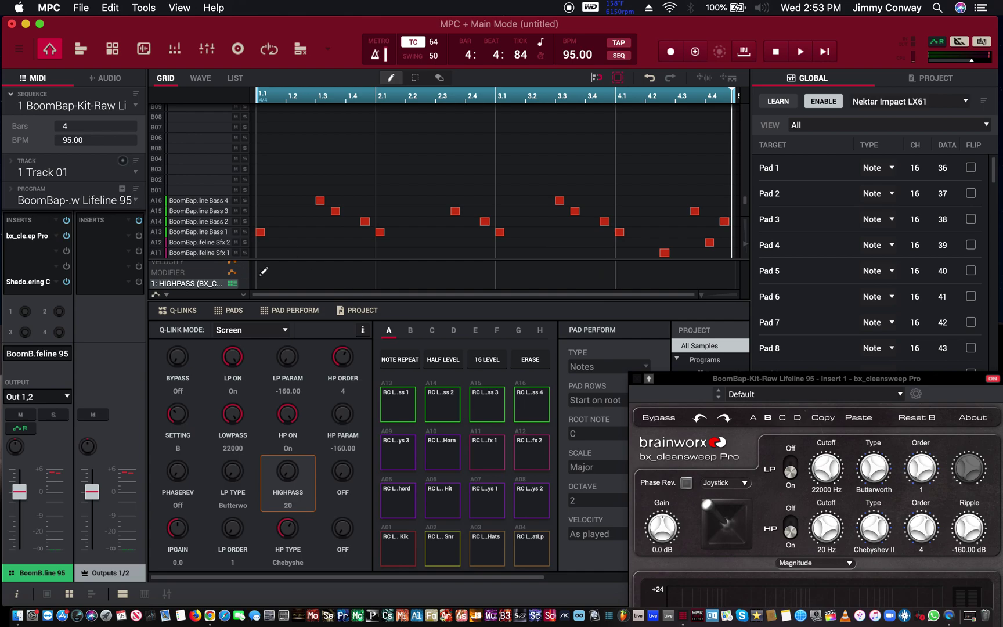
mouse_move(267, 264)
mouse_down()
mouse_move(285, 288)
mouse_move(353, 247)
mouse_move(447, 302)
mouse_move(507, 254)
mouse_move(514, 289)
mouse_move(540, 257)
mouse_move(588, 287)
mouse_move(640, 236)
mouse_move(651, 333)
mouse_move(706, 254)
mouse_move(725, 283)
mouse_move(704, 293)
mouse_move(293, 302)
mouse_move(344, 271)
mouse_move(361, 275)
mouse_move(377, 321)
mouse_move(407, 280)
mouse_move(411, 300)
mouse_move(462, 264)
mouse_up()
Step: Play the beat, toggle Global Automation to Write and back to Read, then stop
key(space)
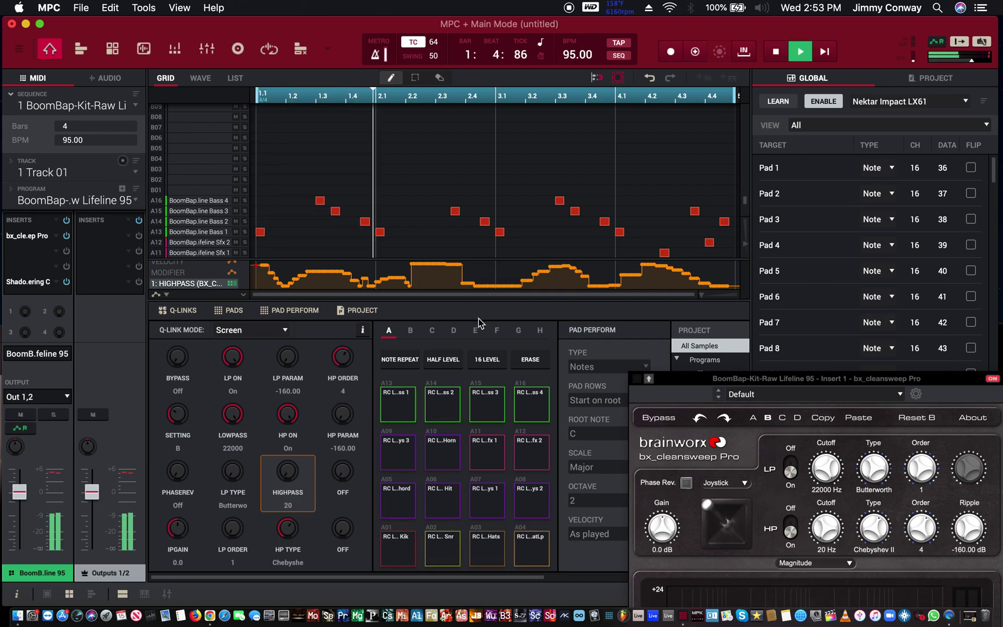
click(939, 44)
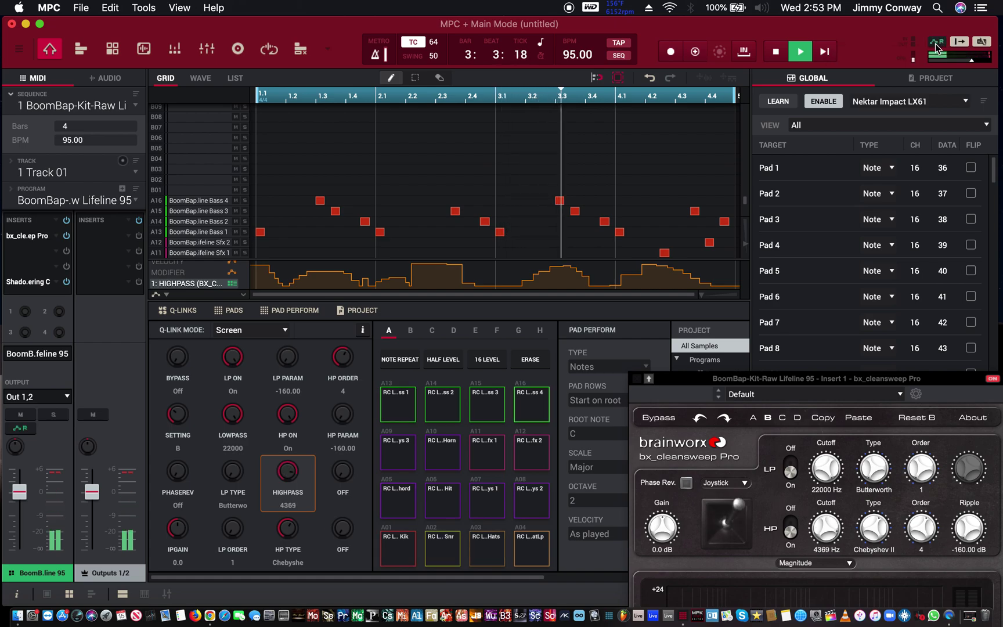
click(939, 44)
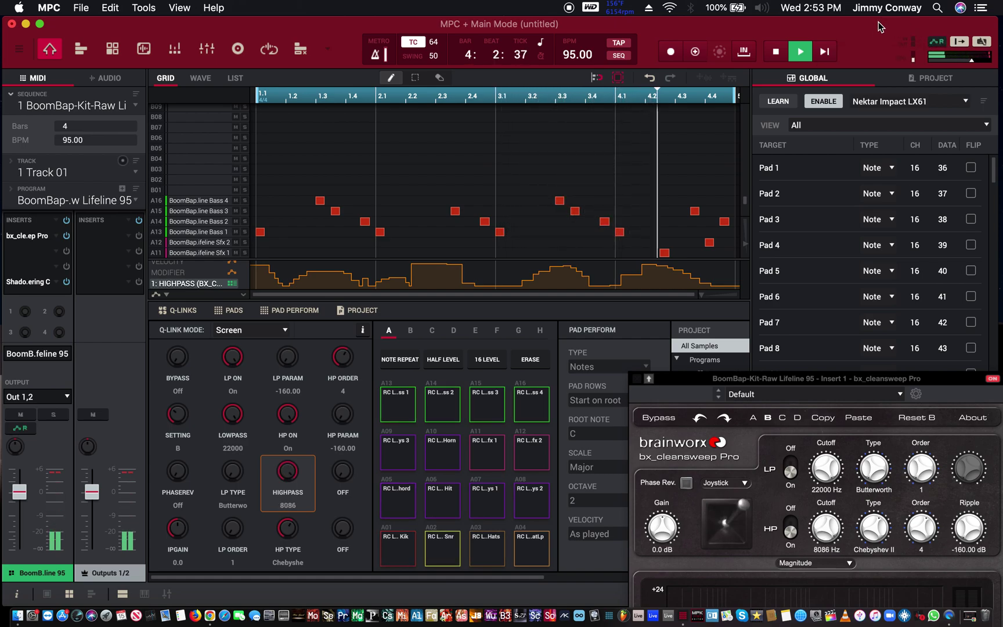
key(space)
drag(837, 29, 759, 25)
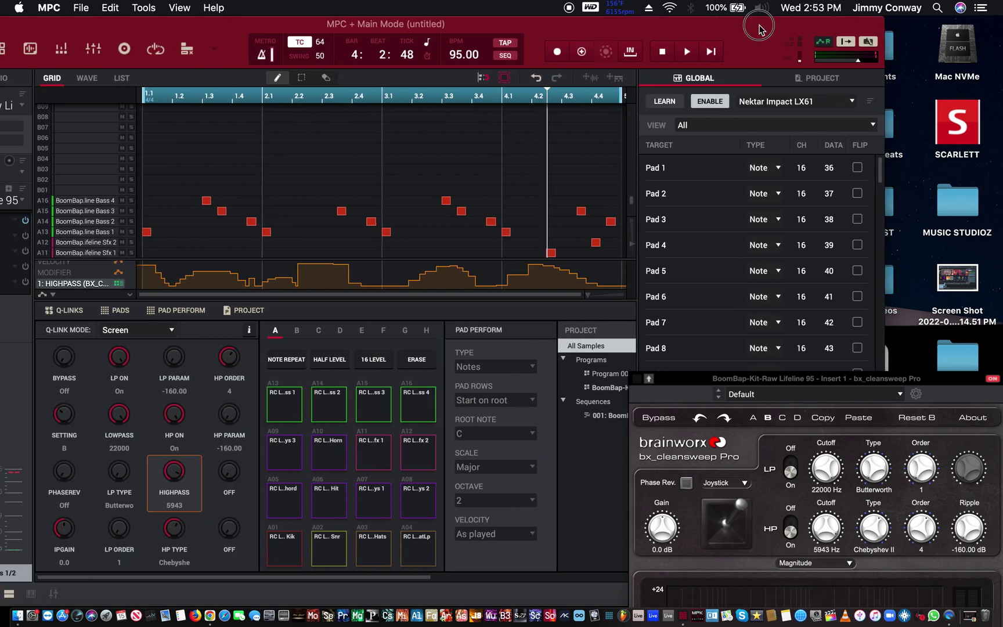
click(829, 49)
click(824, 44)
click(825, 44)
scroll(237, 212, up, 3)
Step: Redraw the Highpass curve once more, then switch the lane to VELOCITY
mouse_move(143, 267)
mouse_down()
mouse_move(256, 302)
mouse_move(348, 278)
mouse_move(409, 351)
mouse_move(535, 291)
mouse_up()
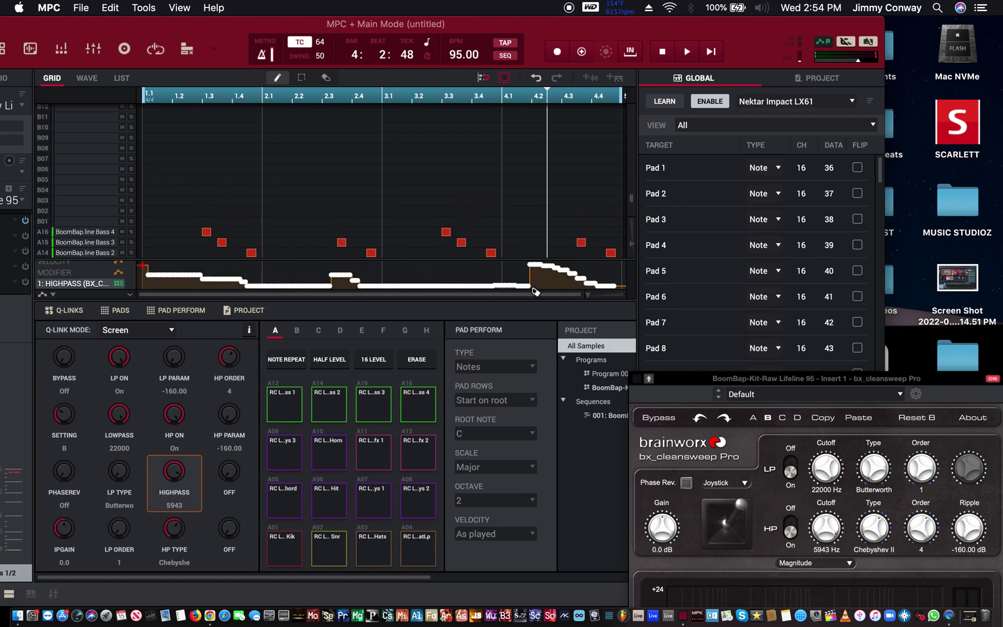
mouse_move(544, 272)
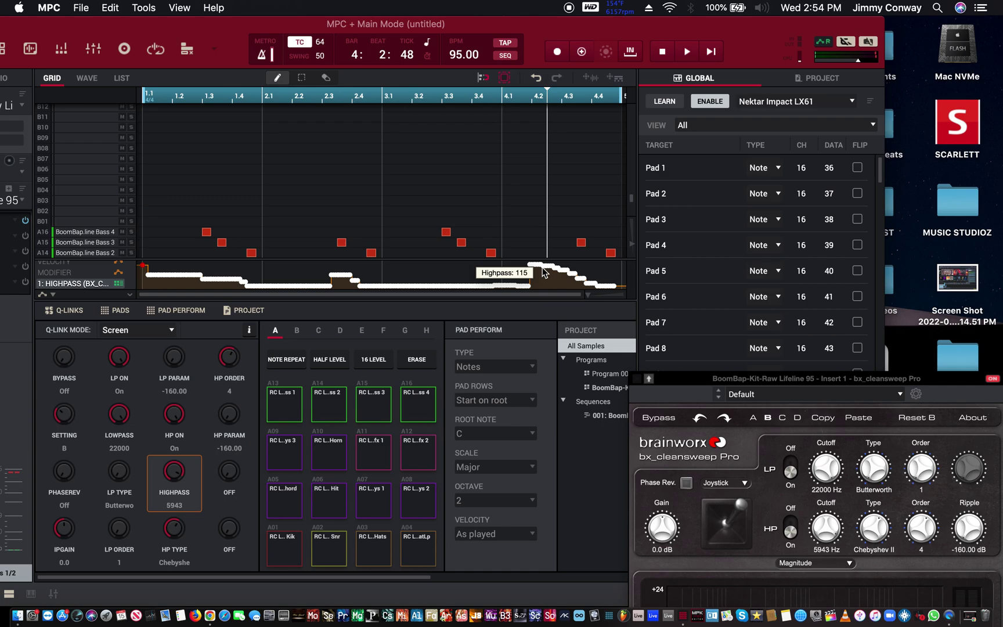
click(54, 265)
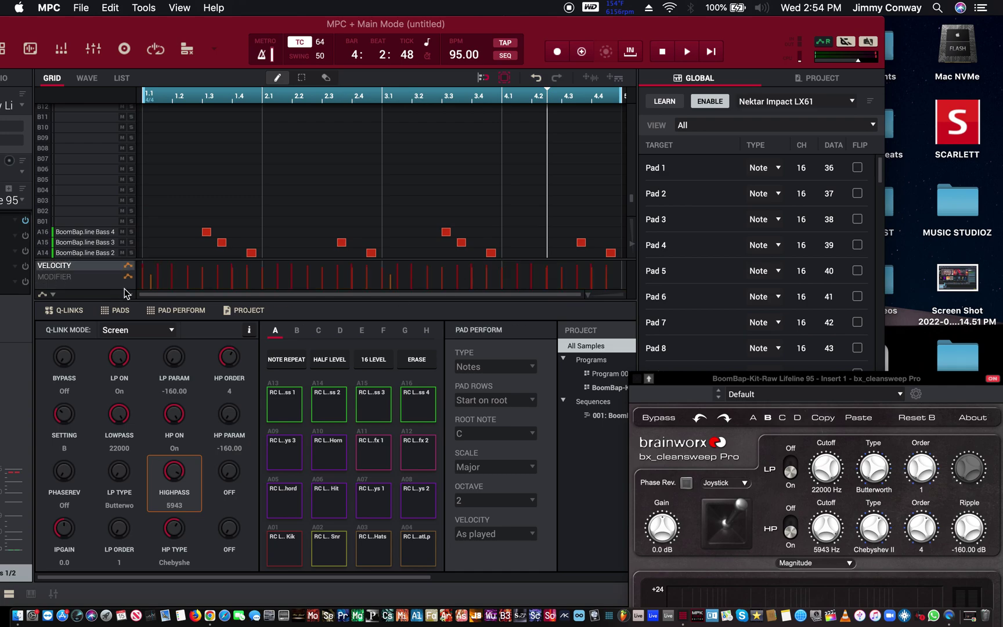
Step: Browse the lane's parameter menu and close it without choosing anything
click(52, 295)
mouse_move(193, 320)
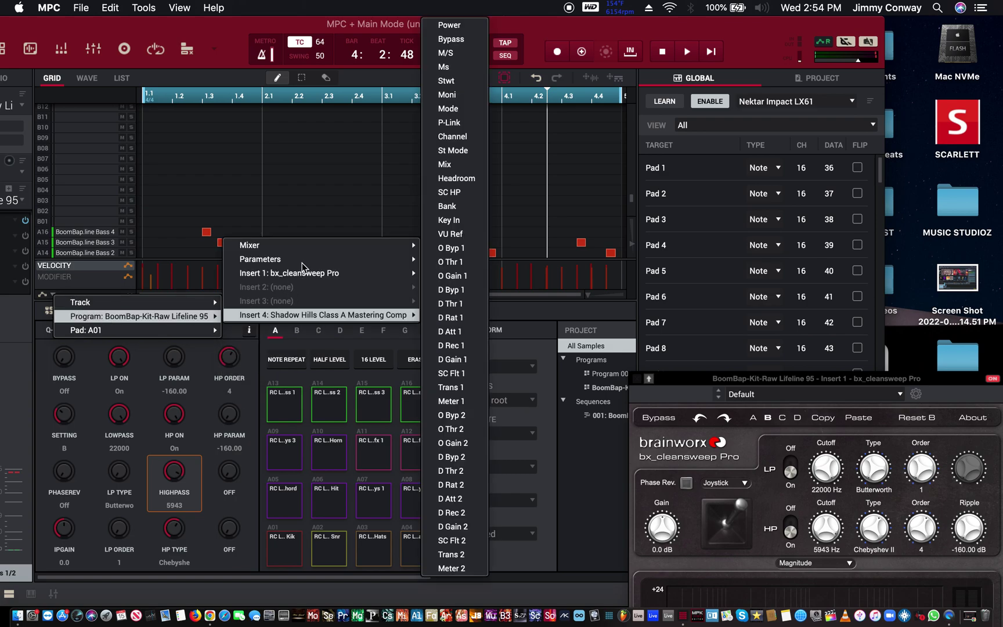
mouse_move(302, 273)
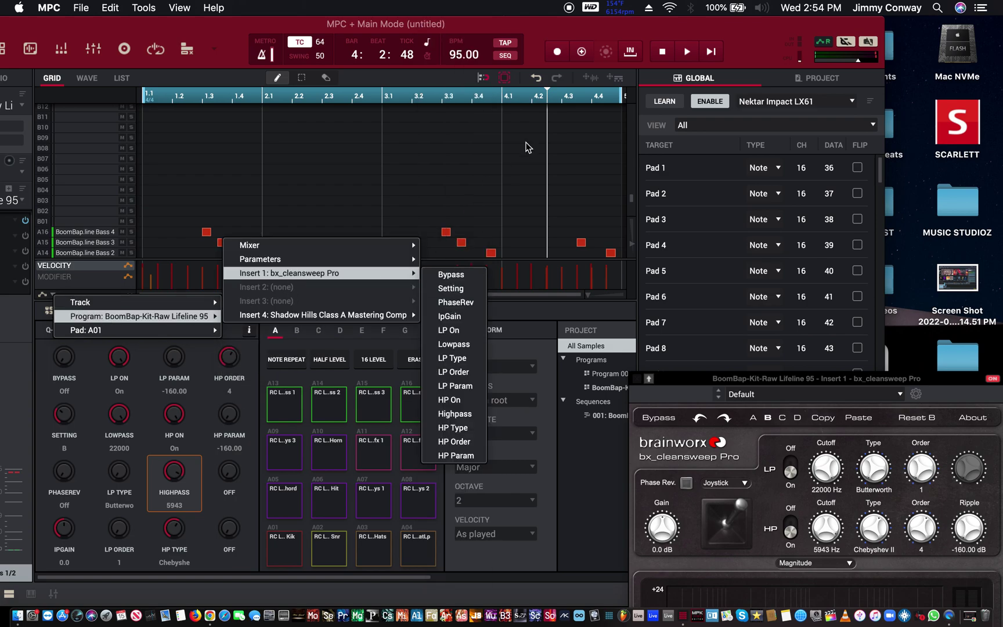
click(587, 156)
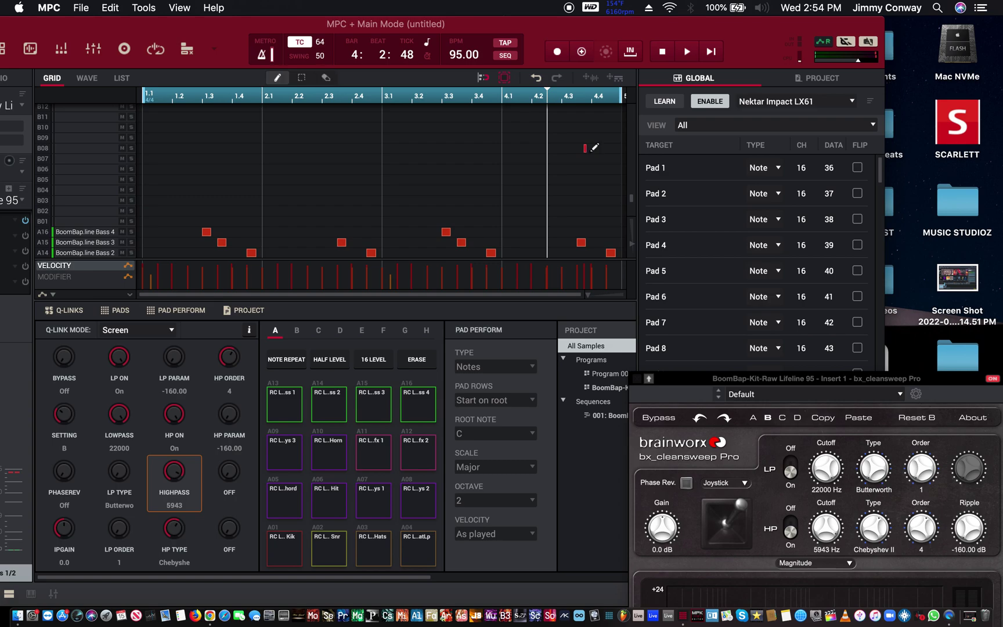
Step: Remove the stray B08 notes with a box selection and Delete
click(589, 149)
click(301, 78)
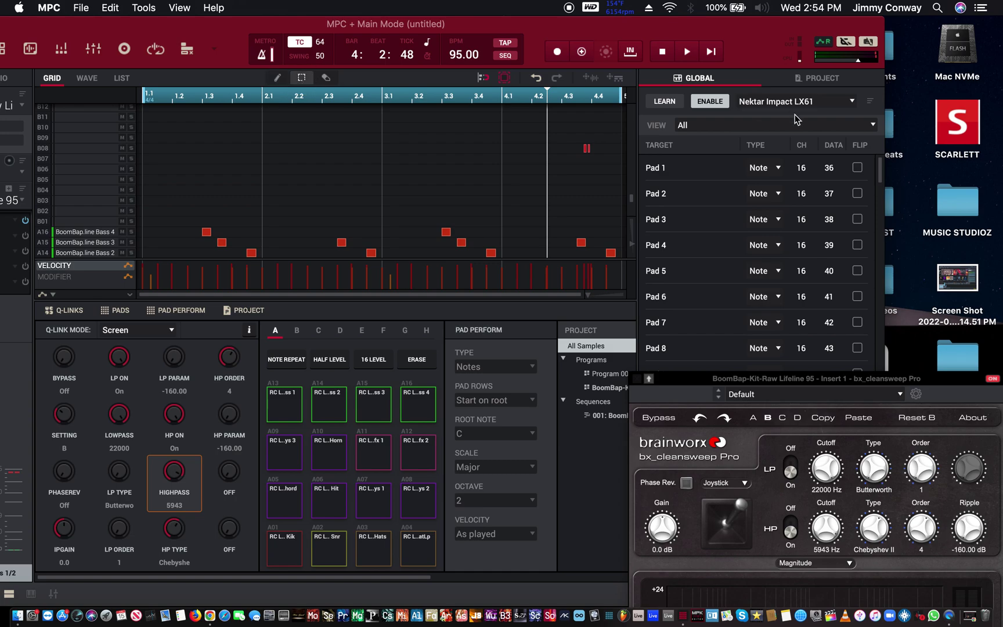
drag(610, 138, 529, 194)
key(Delete)
Step: Lay out the workspace: cleansweep window mid-screen over the grid, File Browser on Content, main window shifted right
drag(675, 388, 393, 188)
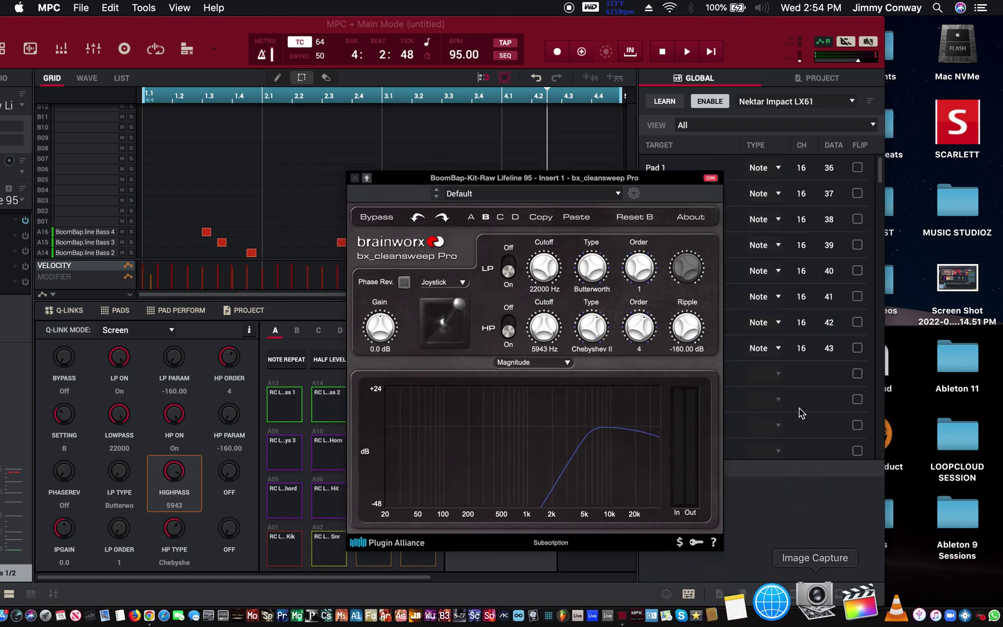
click(816, 595)
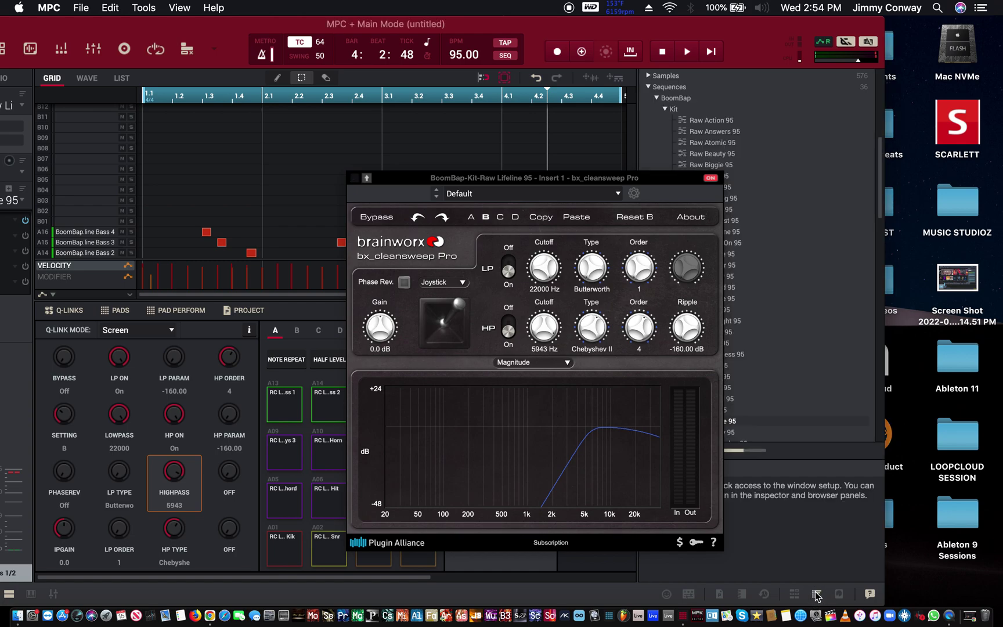
click(839, 594)
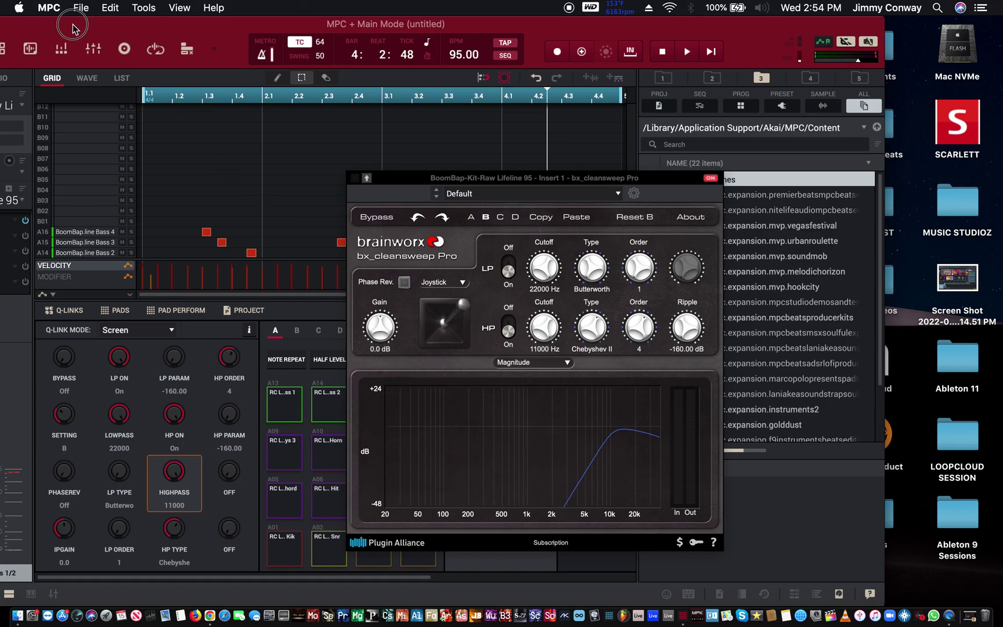
drag(74, 25, 194, 5)
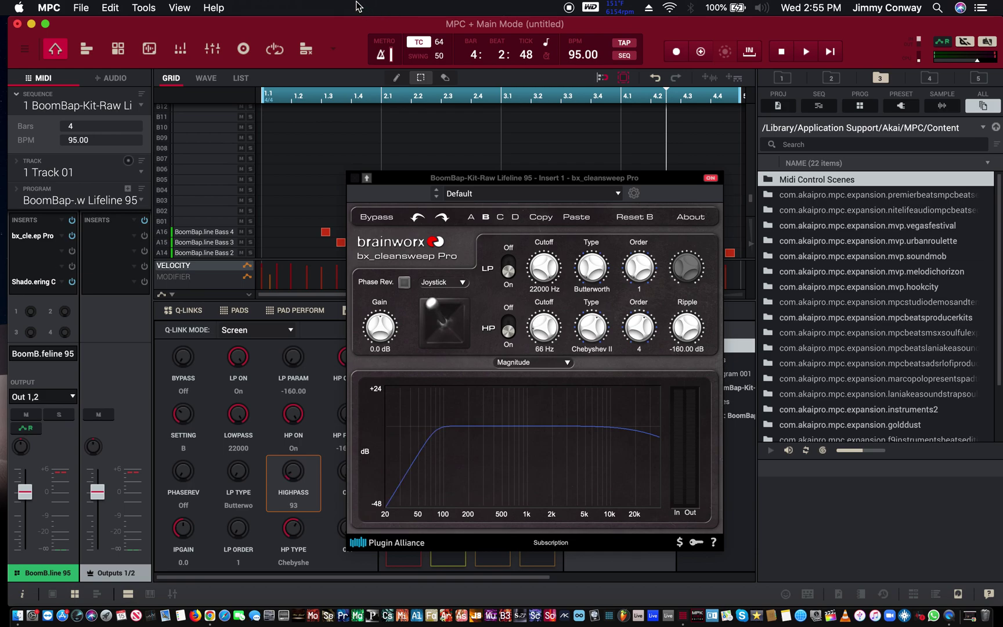
Step: Set Global Automation to Write and play the beat to record a Highpass cutoff sweep from the controller
click(948, 45)
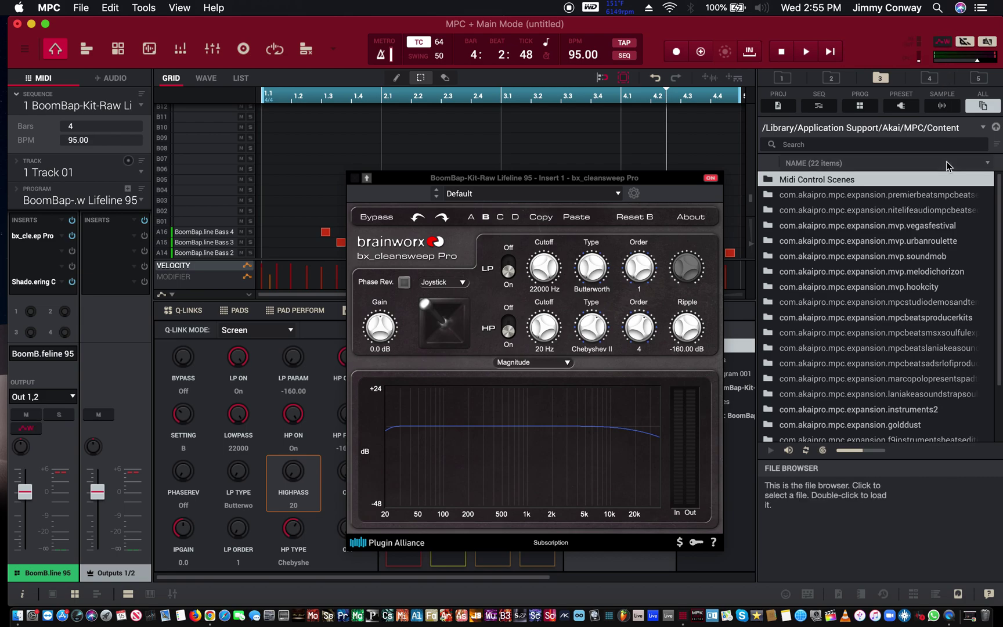
key(space)
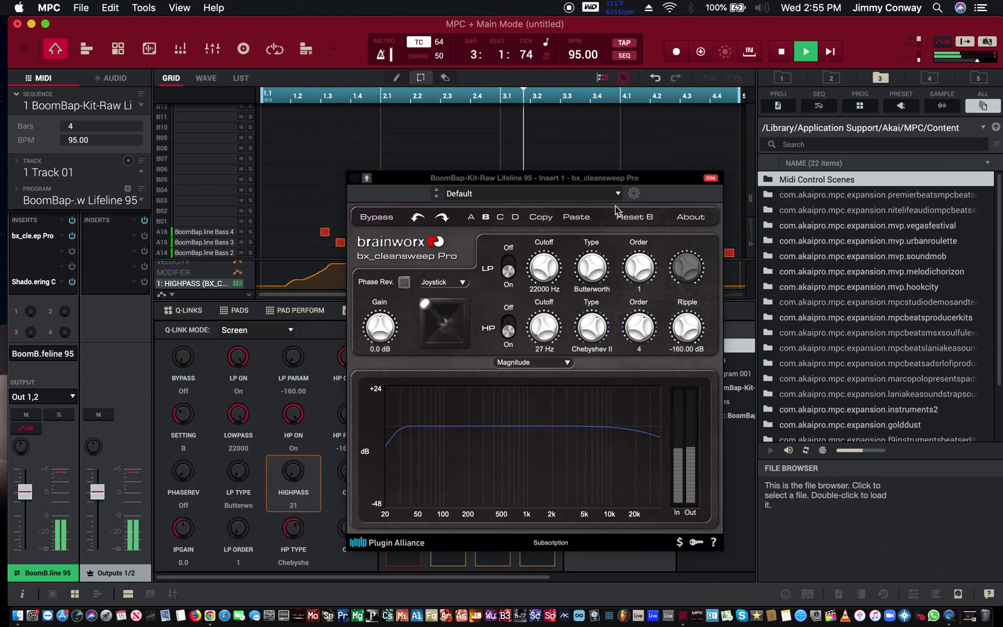
drag(599, 178, 996, 273)
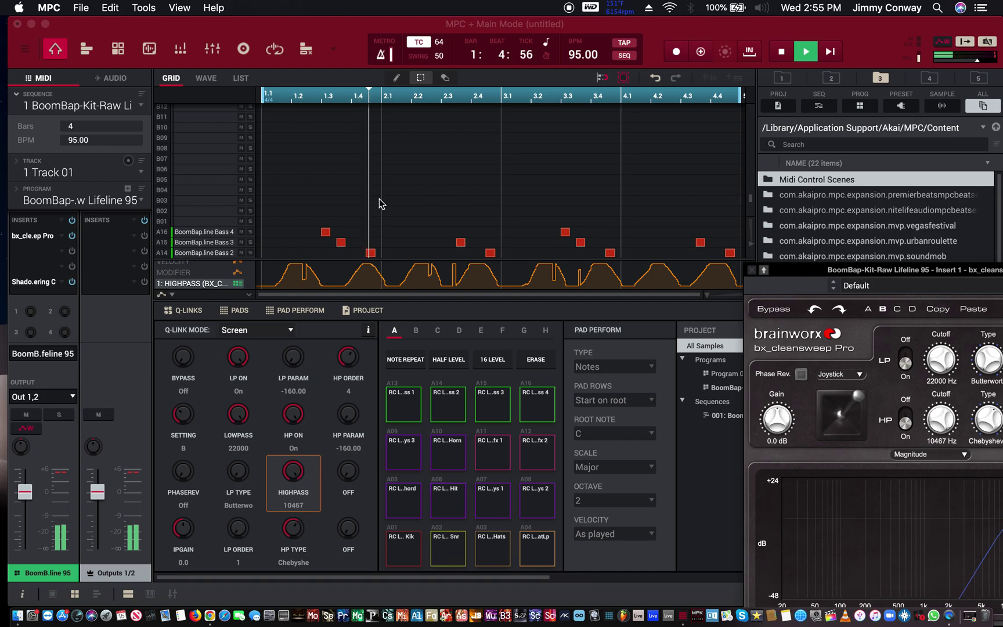
Step: Stop playback to keep the recorded rise-and-fall Highpass sweep, with the cleansweep window back over the grid
drag(788, 270, 501, 207)
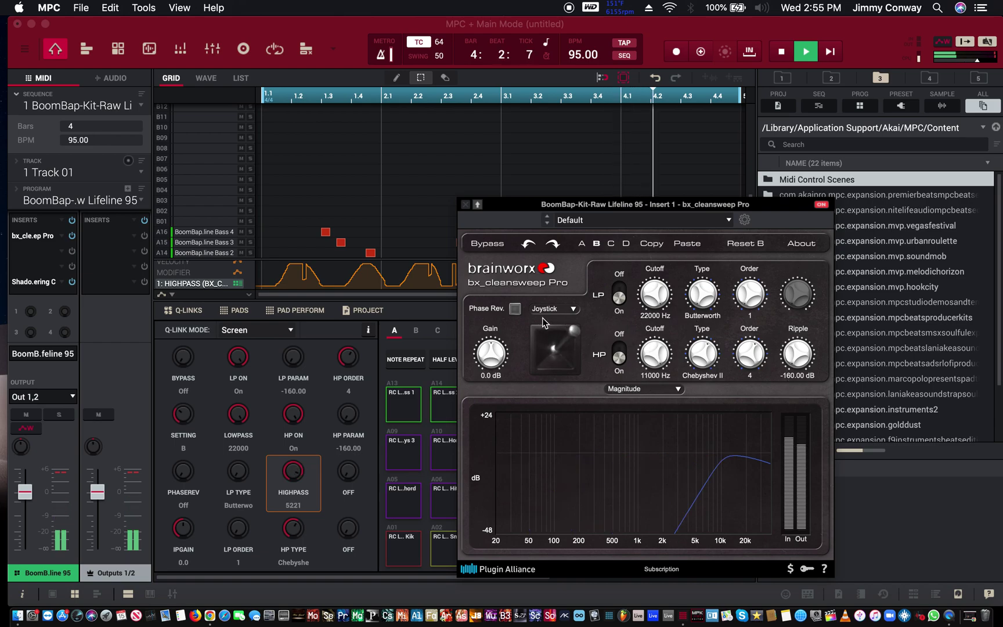
key(space)
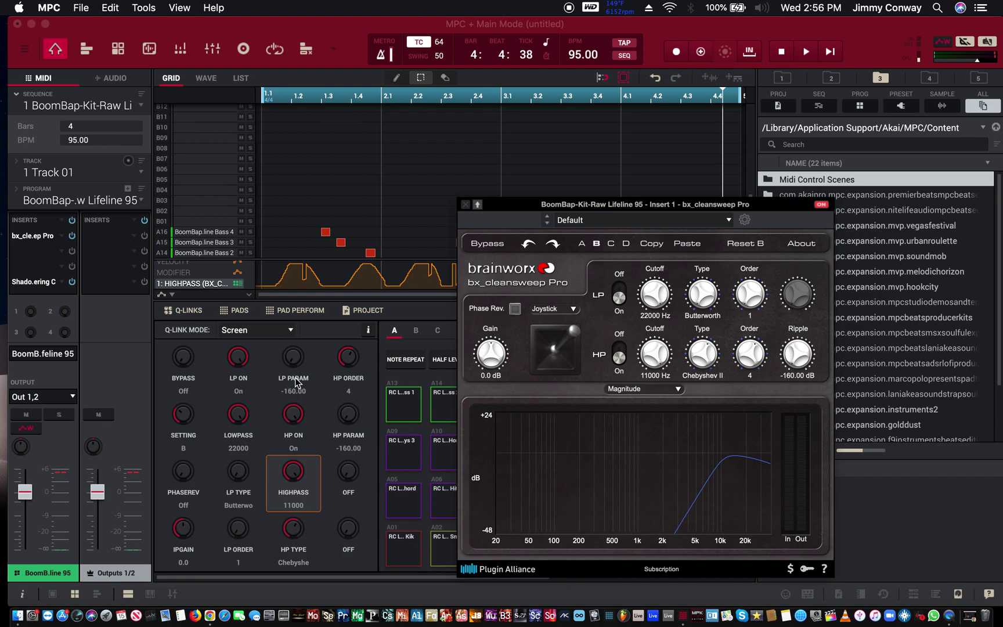
click(493, 205)
drag(493, 204, 500, 214)
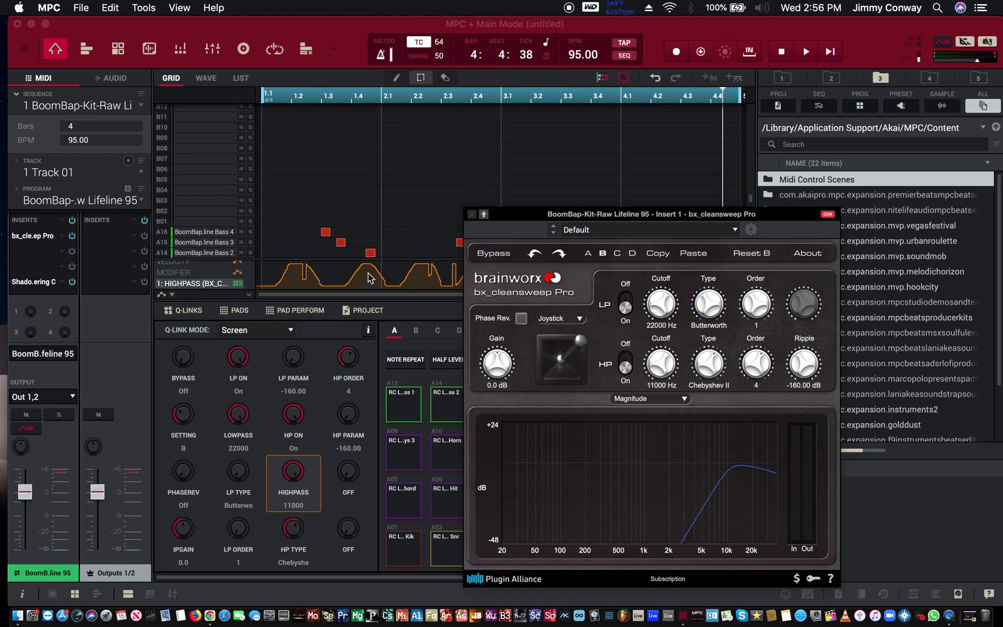
drag(537, 210, 572, 160)
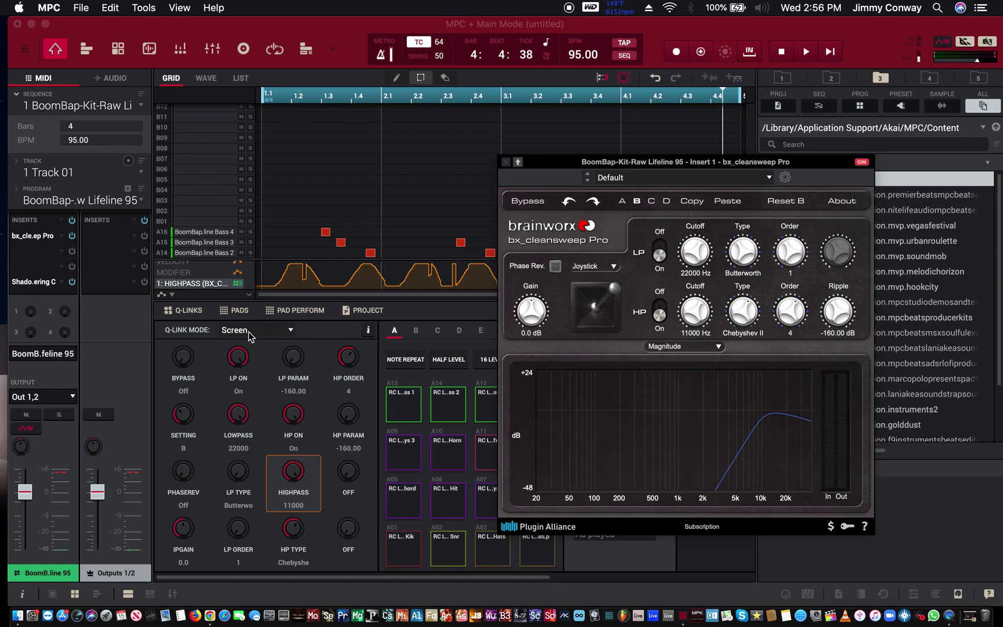
click(39, 237)
click(42, 239)
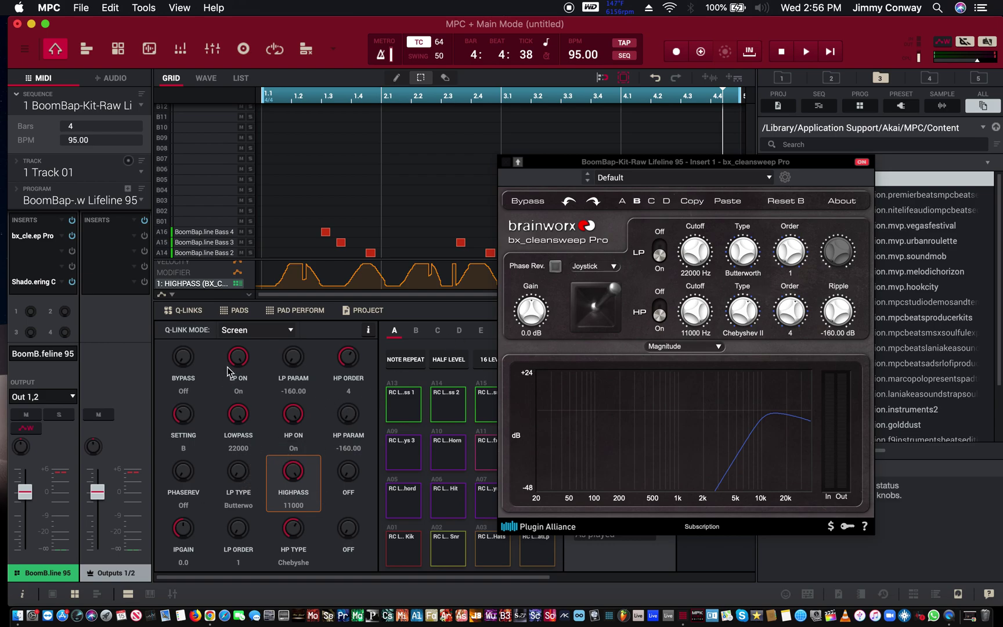
Step: Load the Shadow Hills compressor onto the Q-Link knobs, open its window, and close bx_cleansweep
click(23, 283)
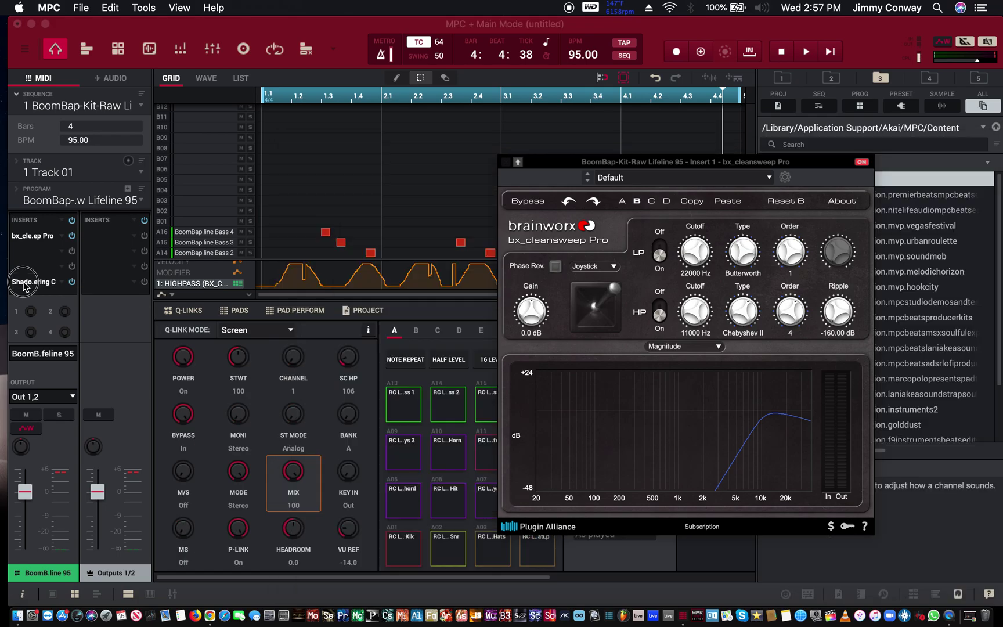
double_click(23, 283)
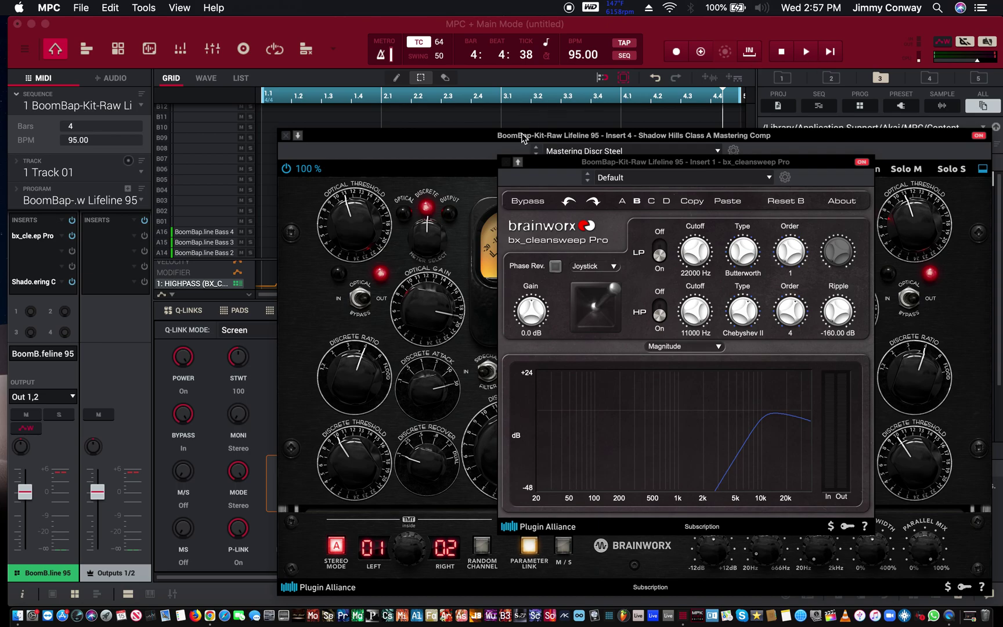
click(508, 163)
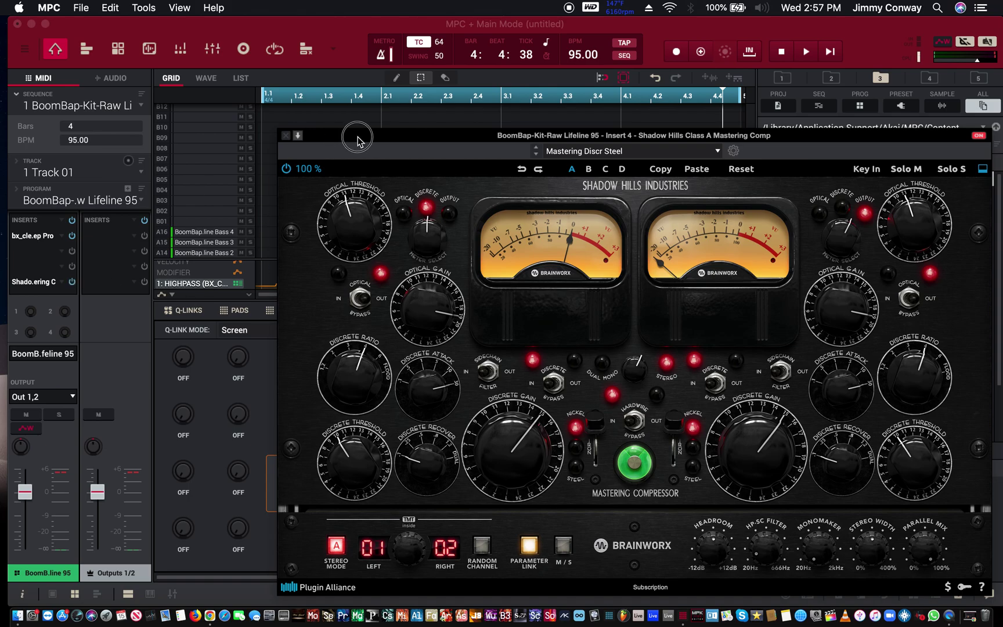
Step: Reposition the Shadow Hills Mastering Compressor window into view, then close it to return to the grid
drag(343, 142, 299, 87)
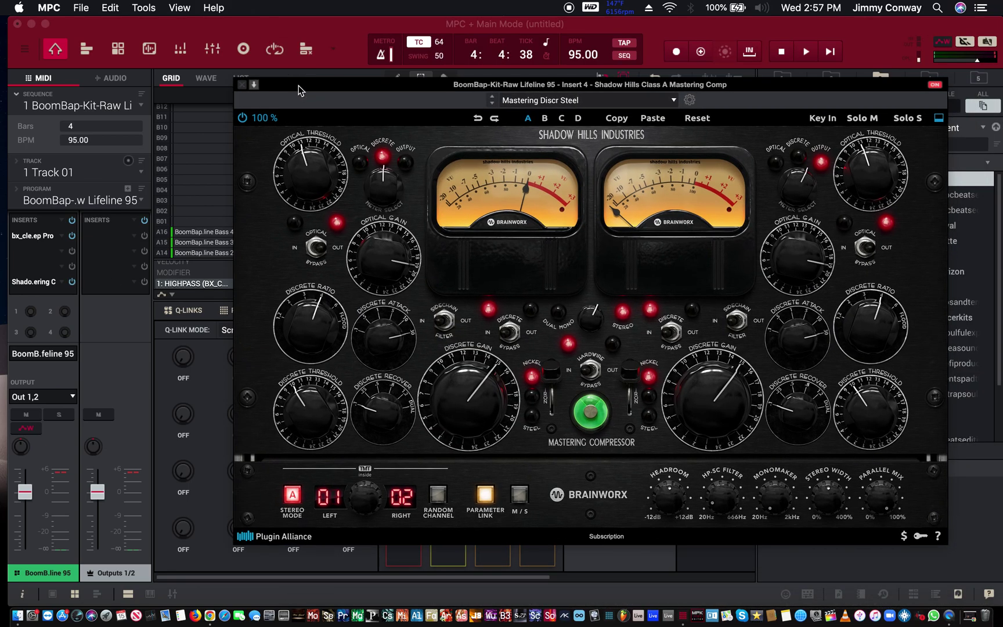
click(48, 283)
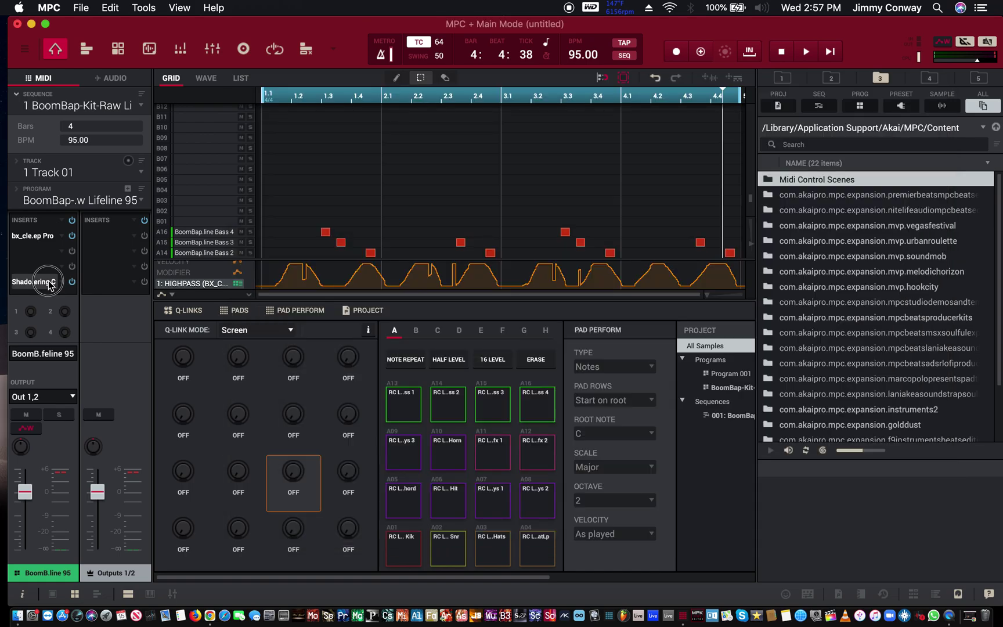
click(50, 283)
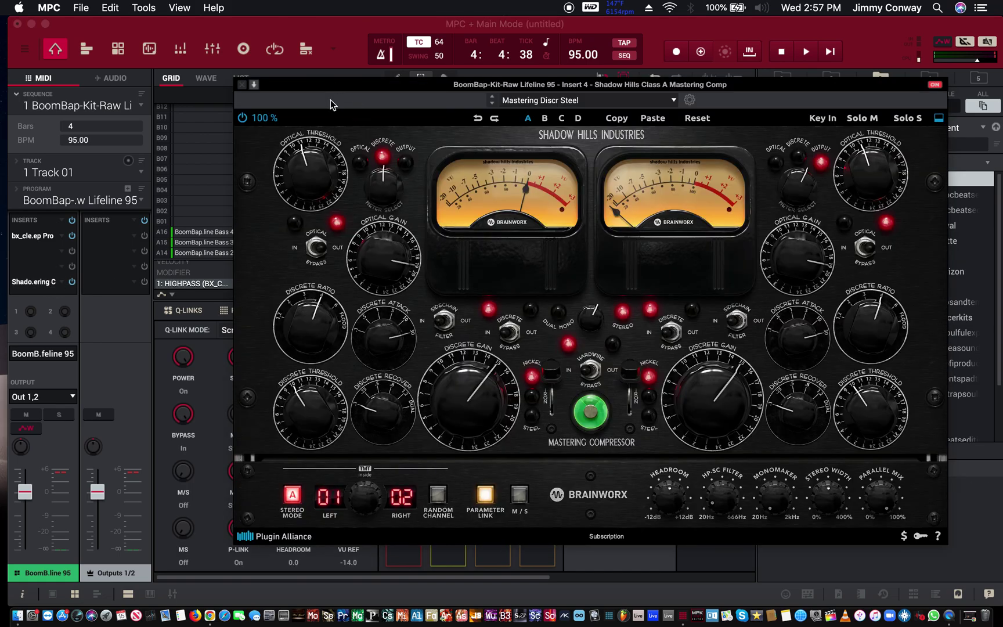
drag(337, 89, 497, 52)
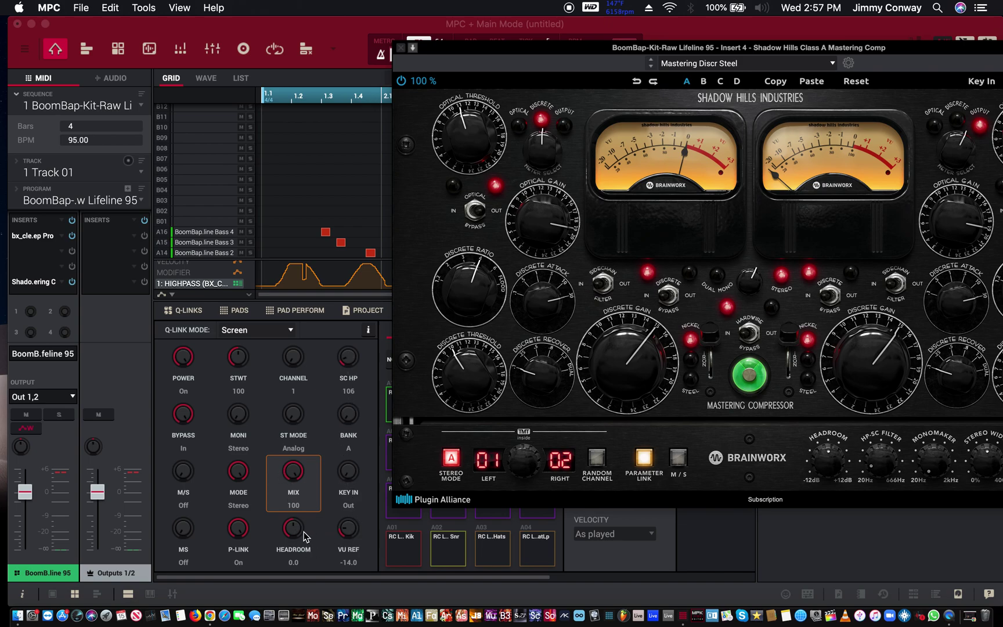
click(32, 236)
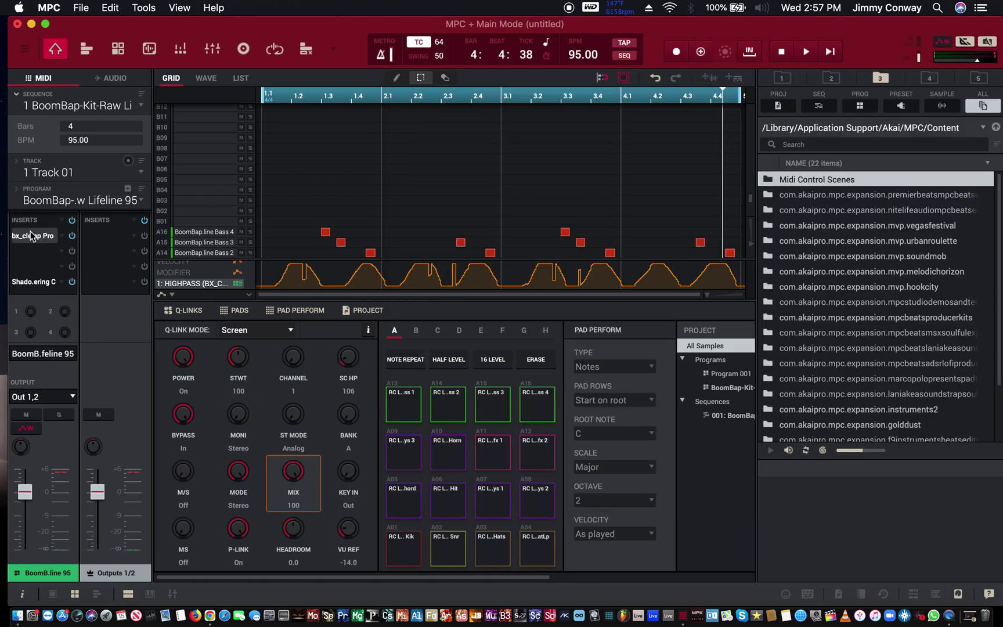